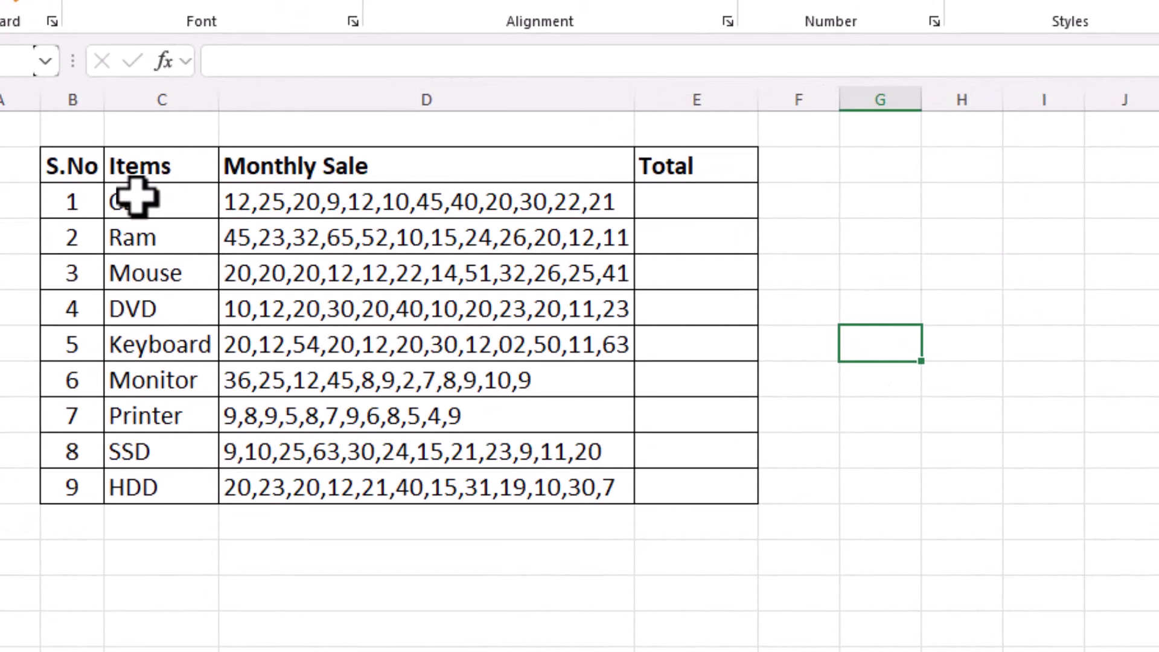
- Select the serial numbers 1 to 9, the CD item name and CD's monthly sales cell
drag(91, 200, 80, 487)
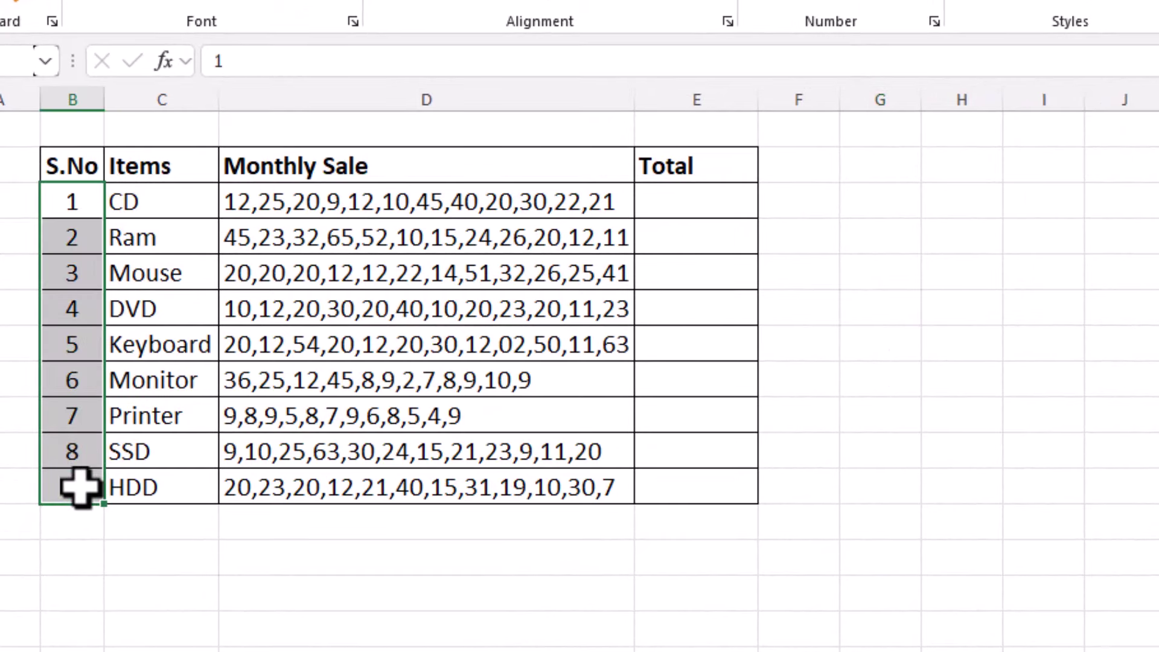
click(172, 202)
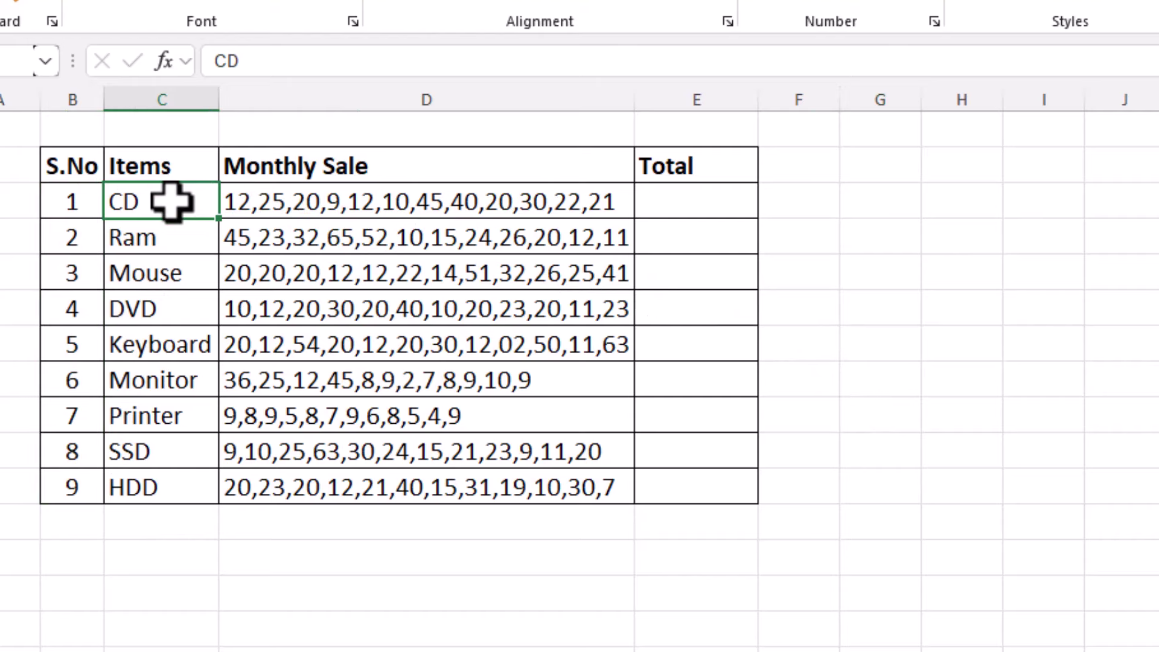
click(257, 202)
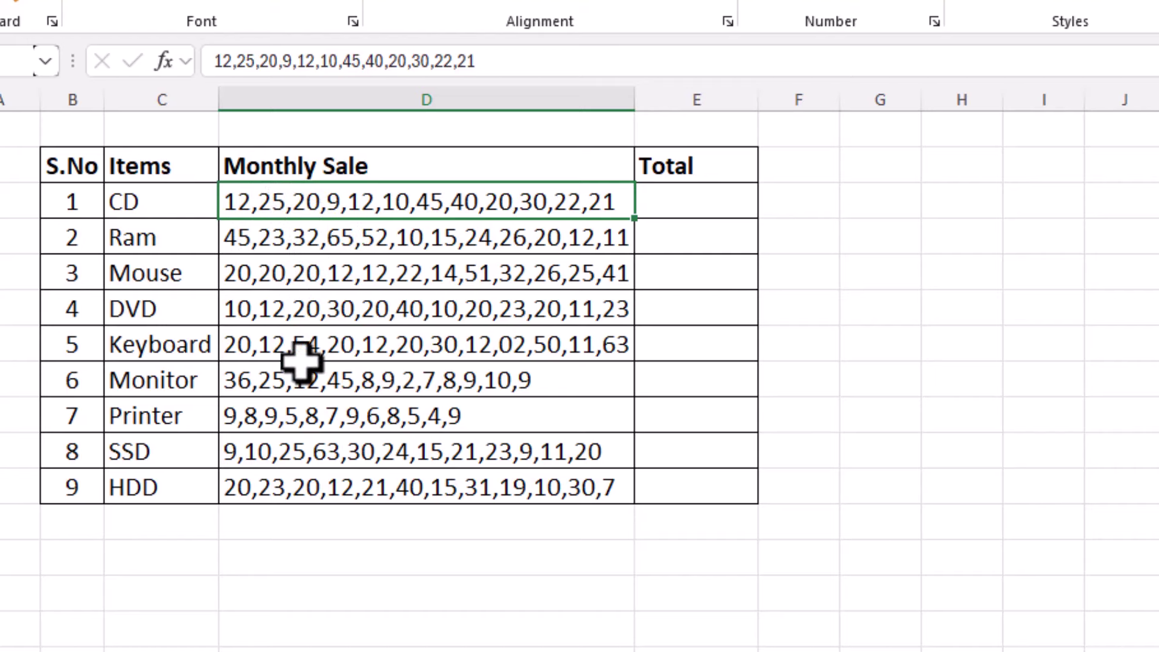
- Try a SUM of CD's monthly sales in its Total cell, then clear the 0 result
click(680, 209)
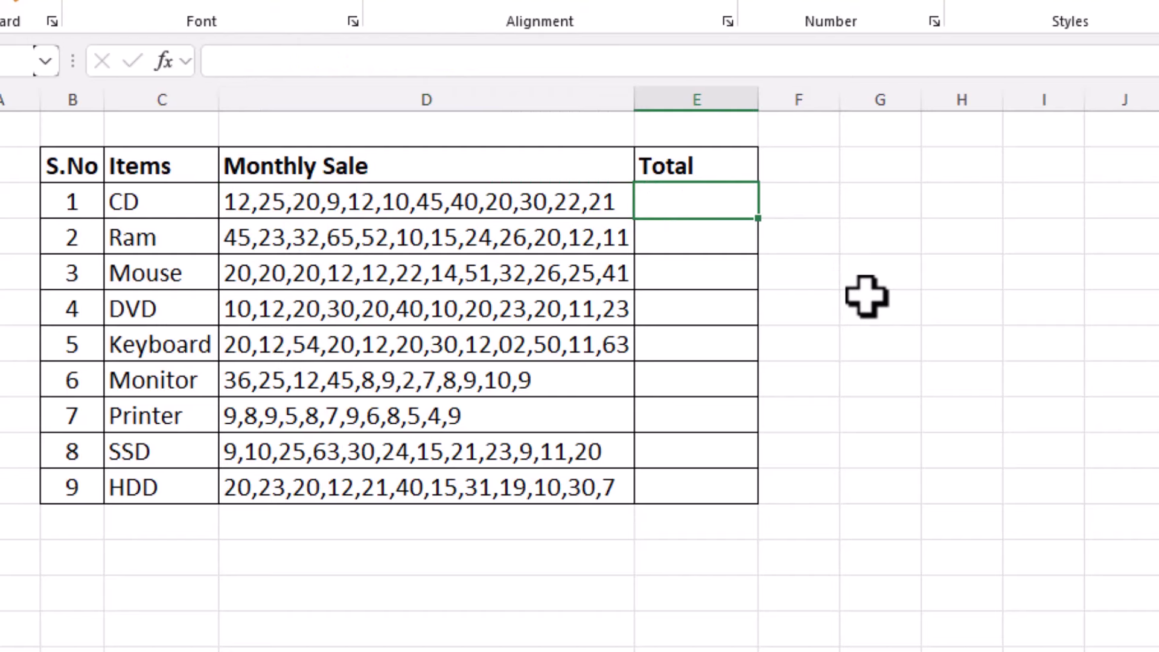
text(=sum)
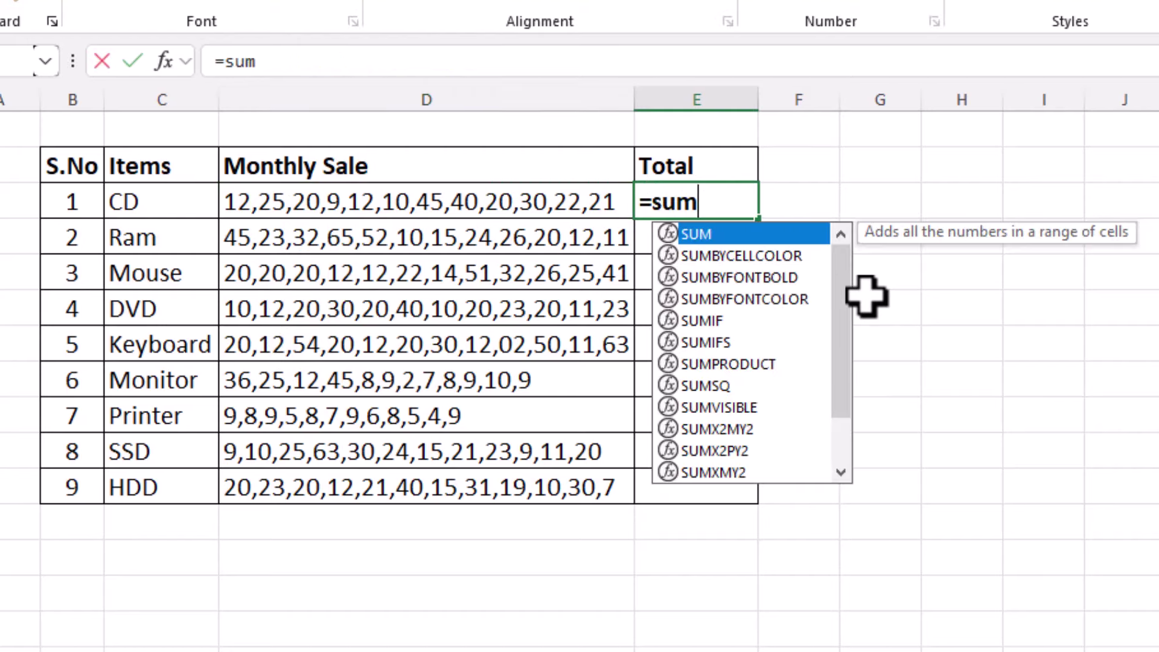
text(()
click(523, 202)
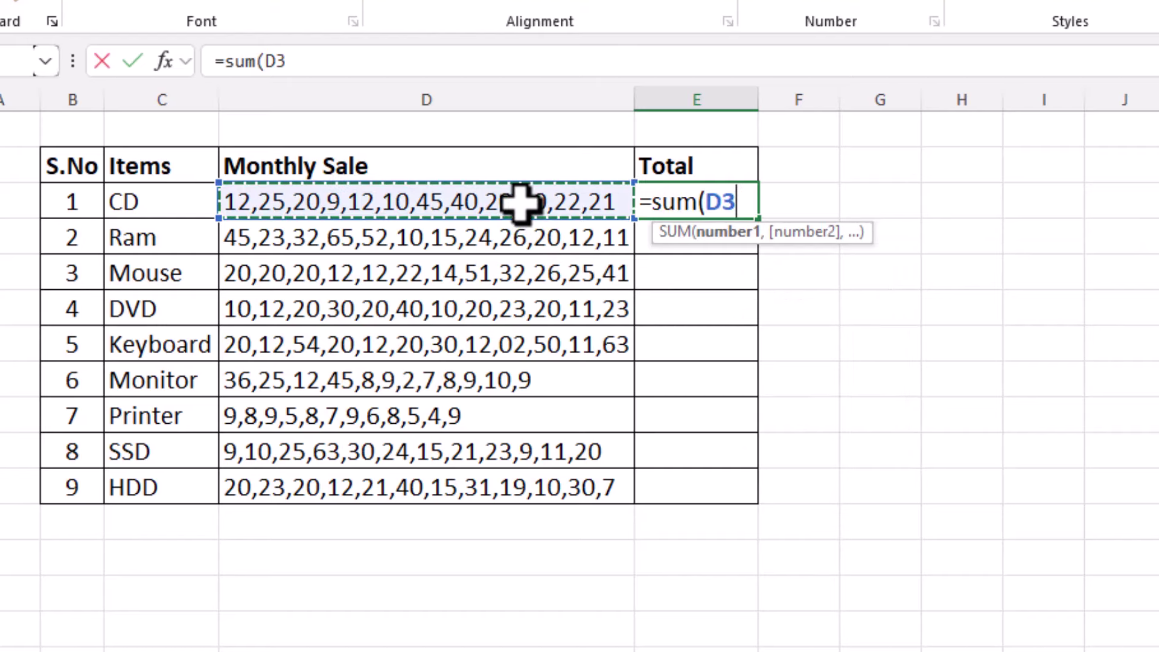
key(Return)
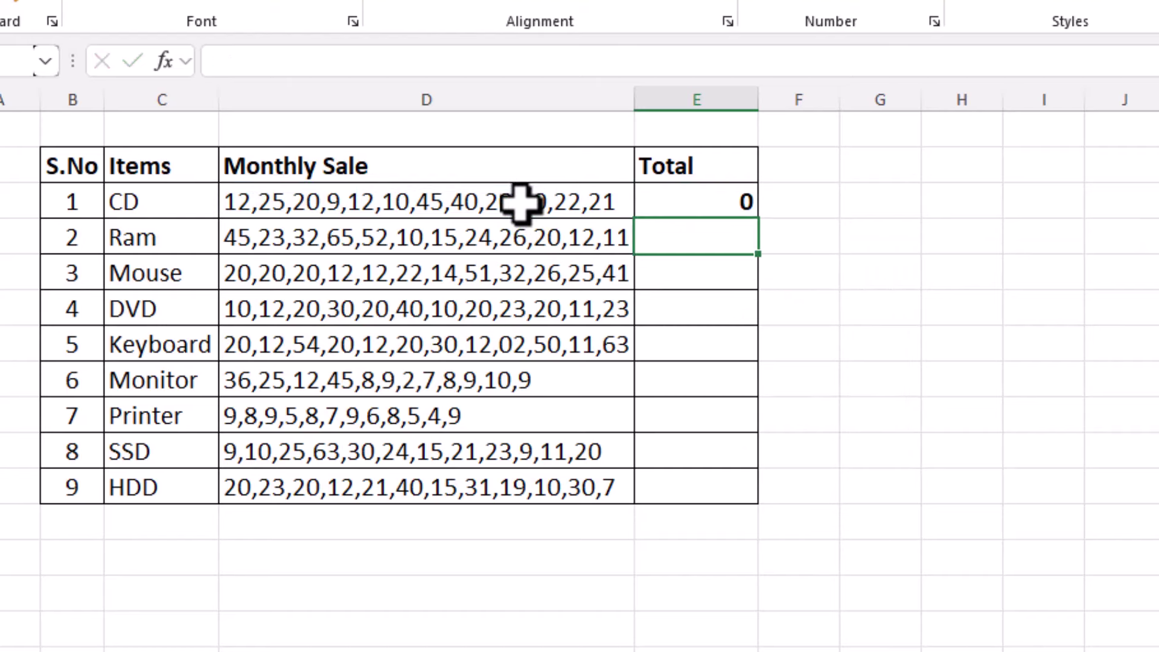
click(682, 201)
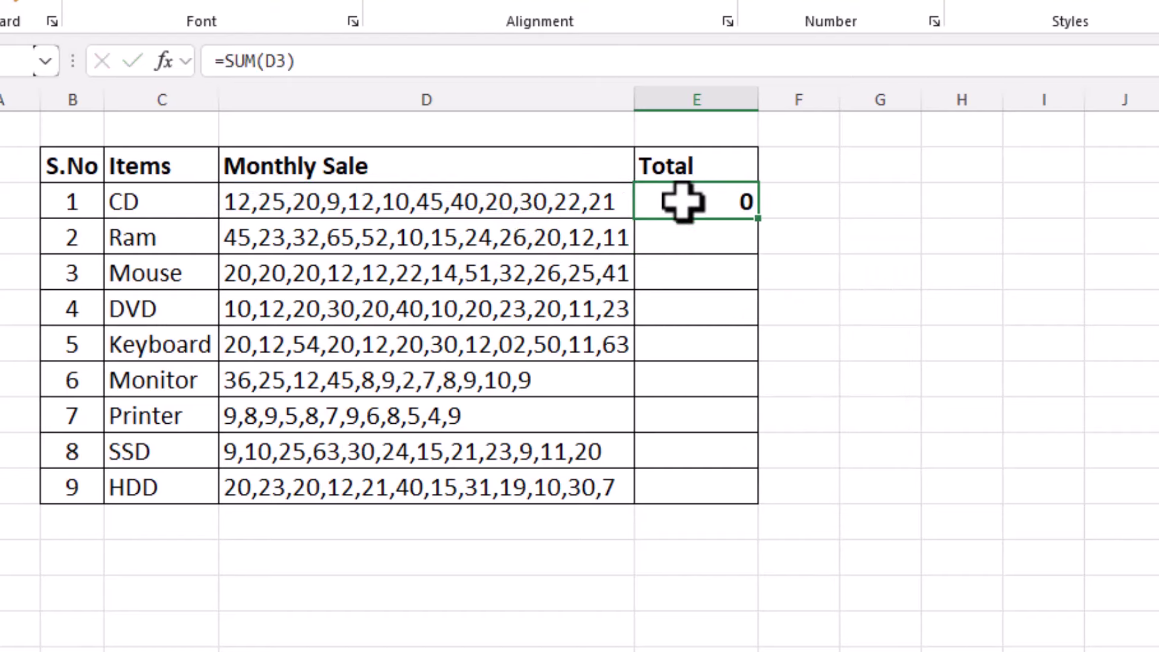
key(Delete)
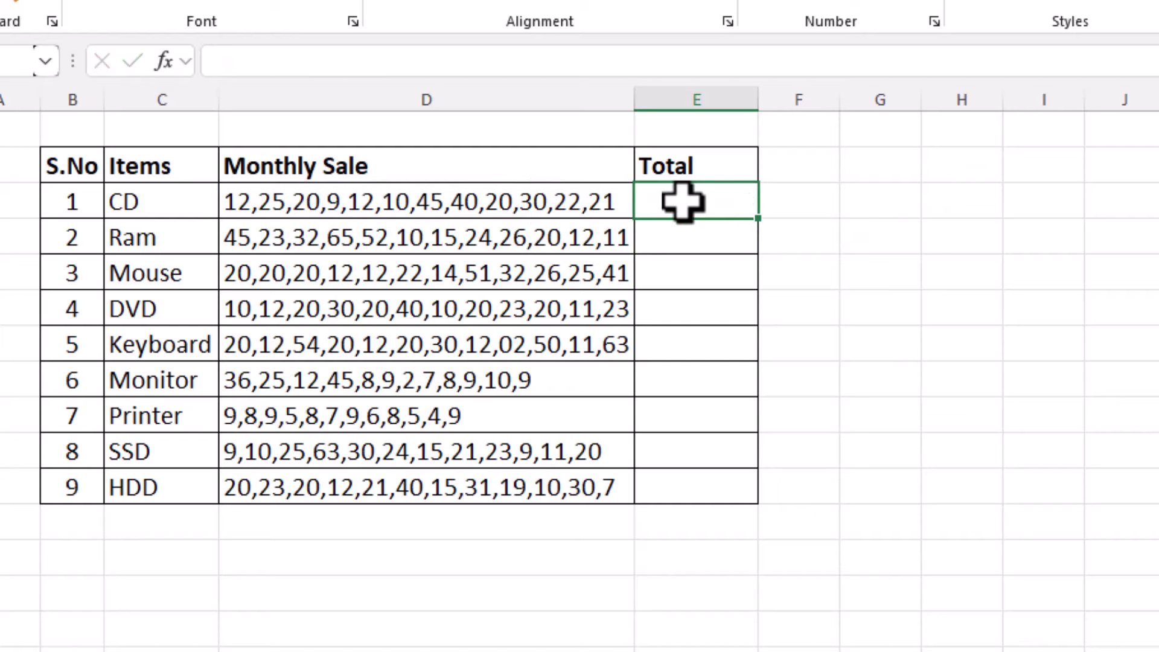
text(=sum()
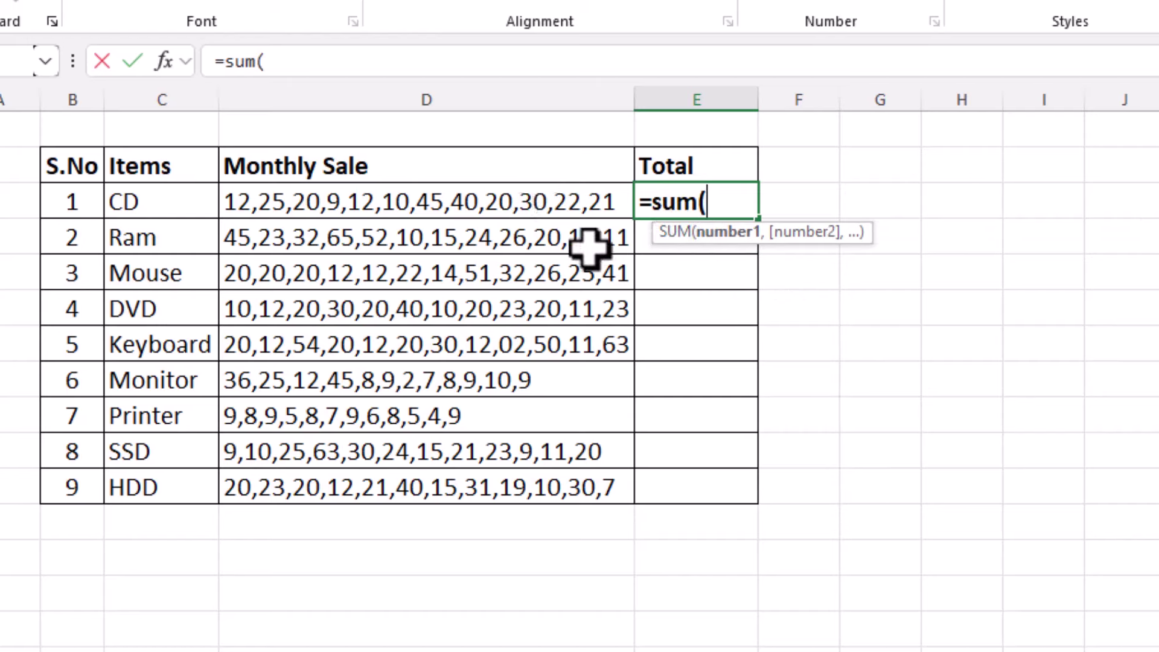
key(Escape)
click(513, 199)
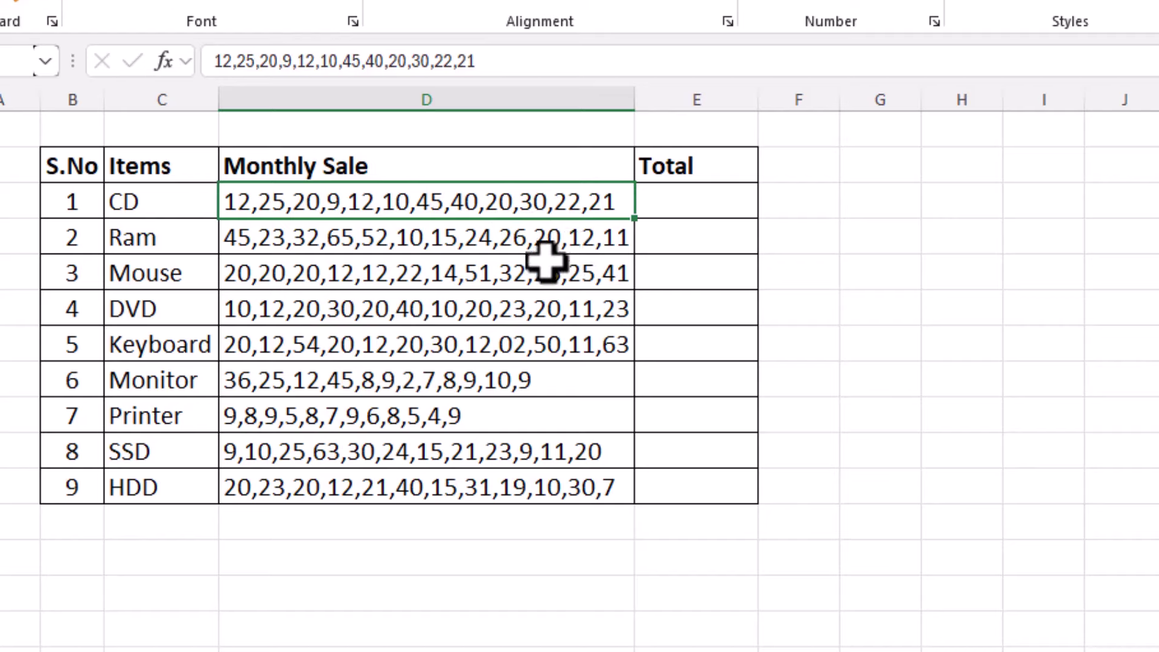
- Enter =TEXTSPLIT(D3,",") in F3 so CD's 12 sales values spill across row 3
click(798, 208)
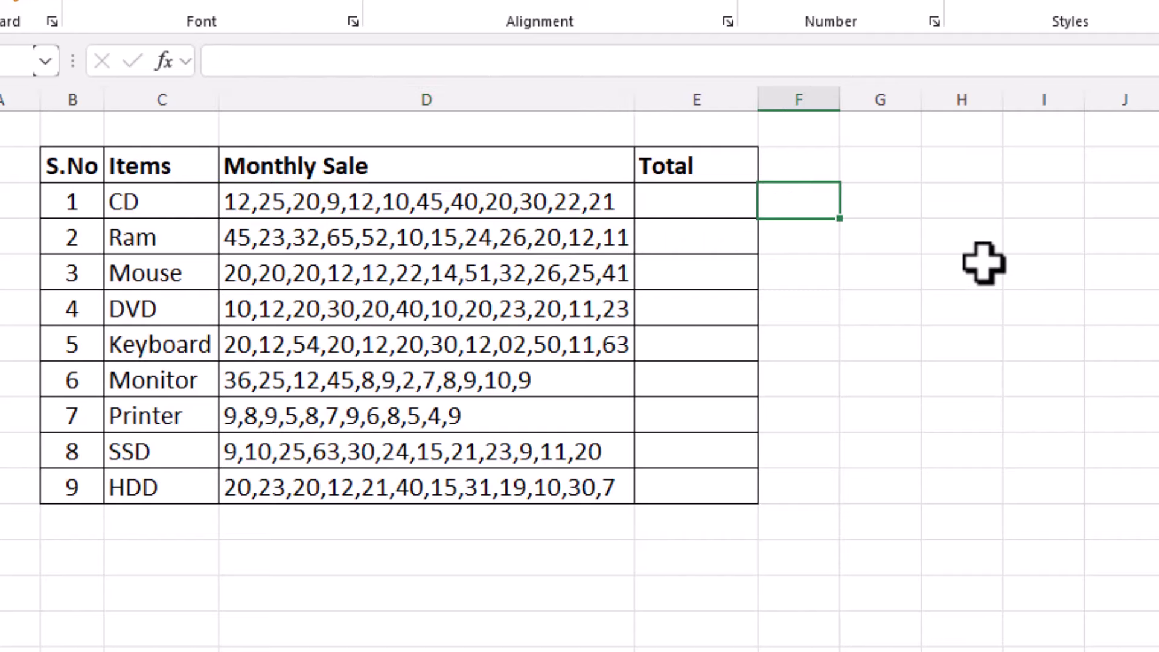
text(=)
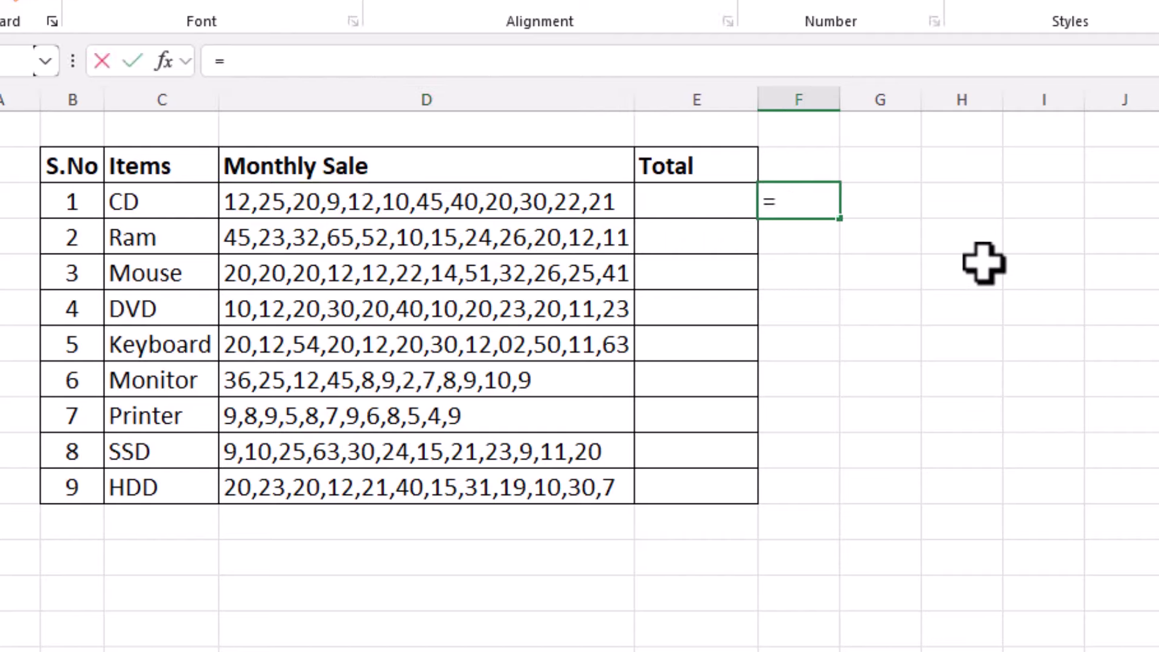
text(textsp)
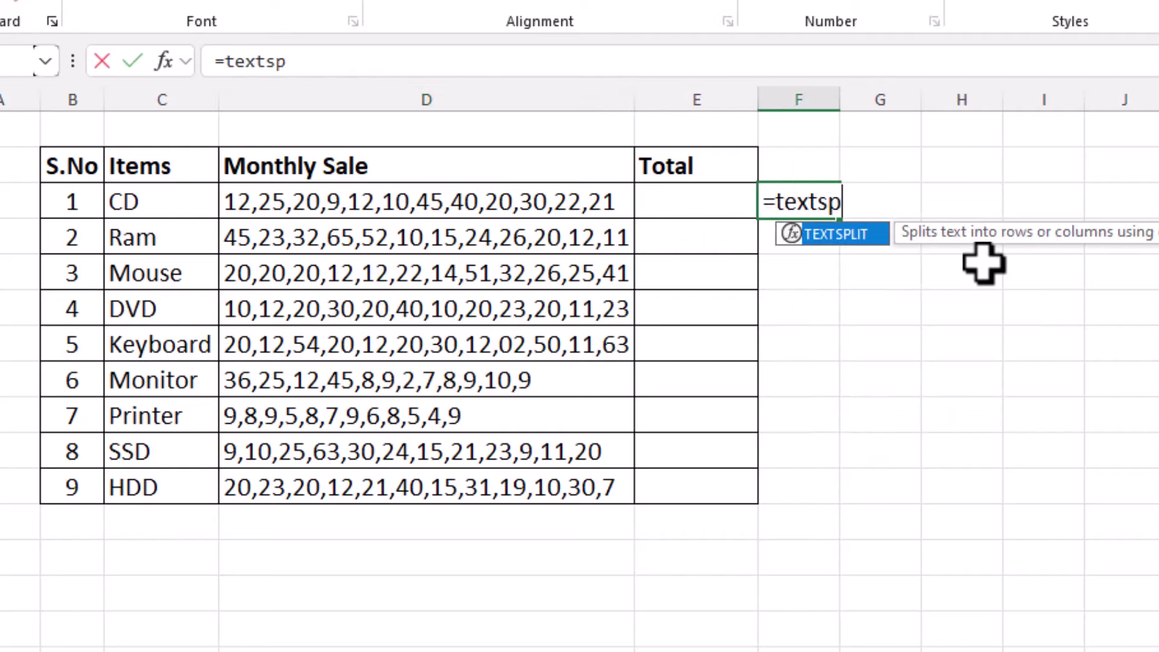
text(lit()
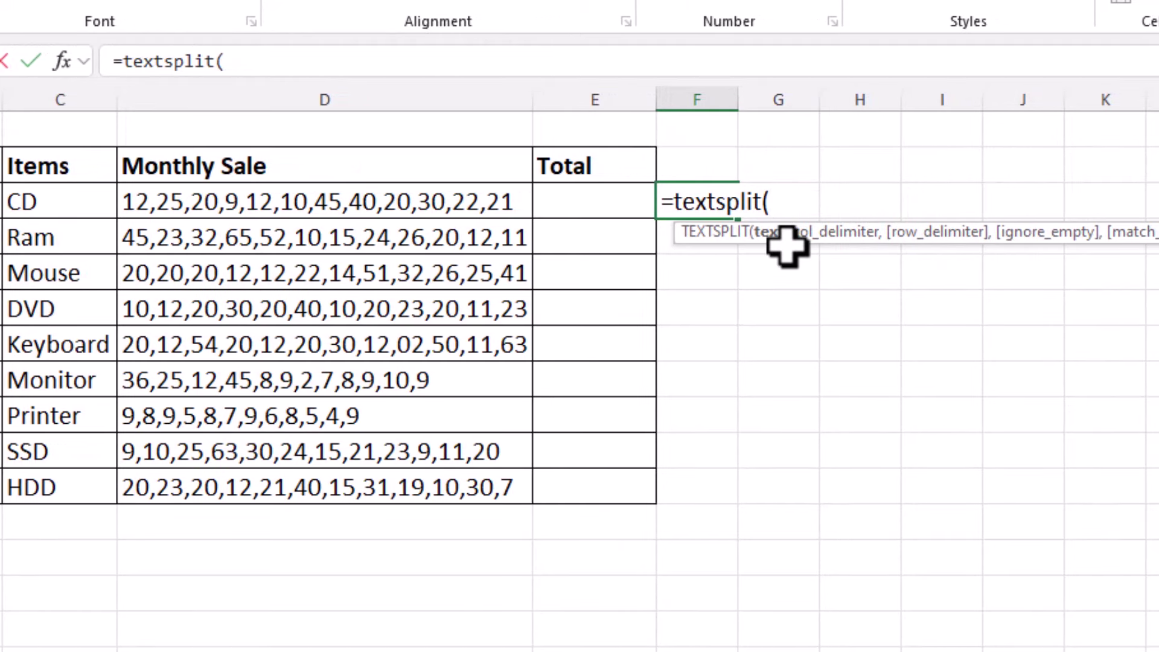
click(476, 198)
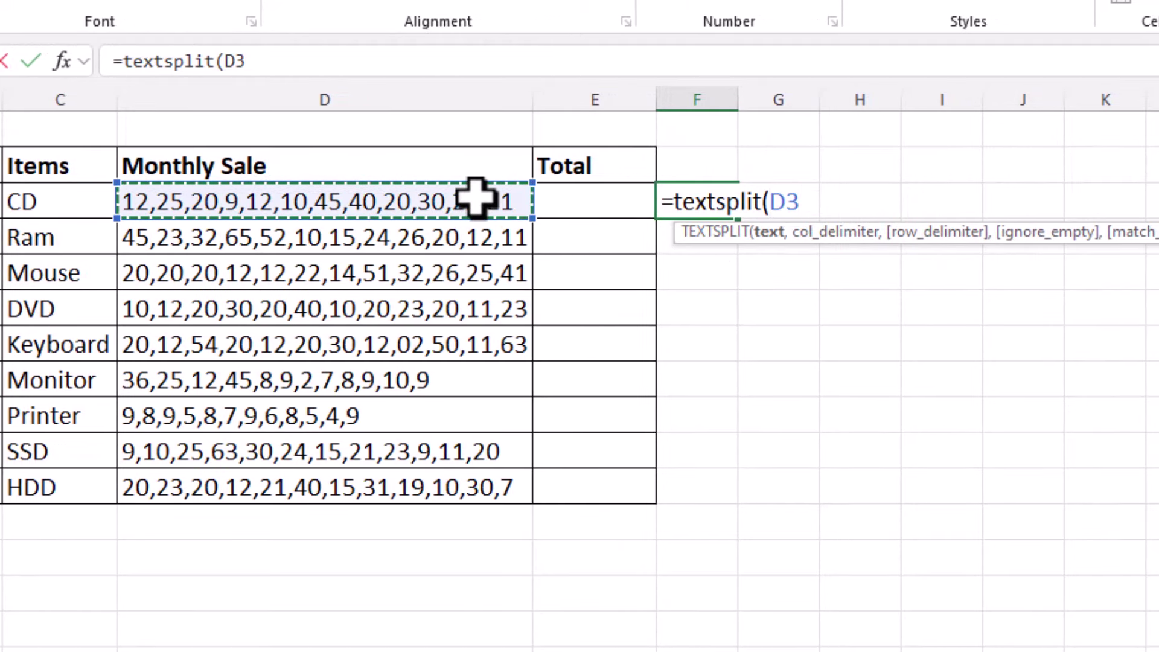
text(,)
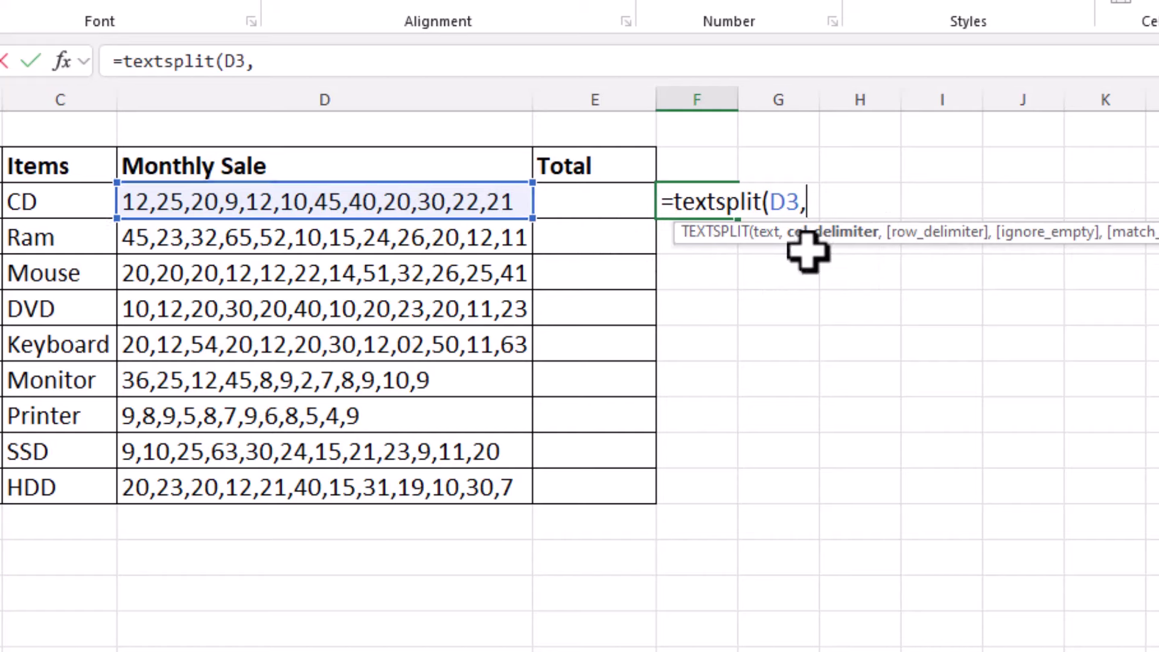
text(",")
text())
key(Return)
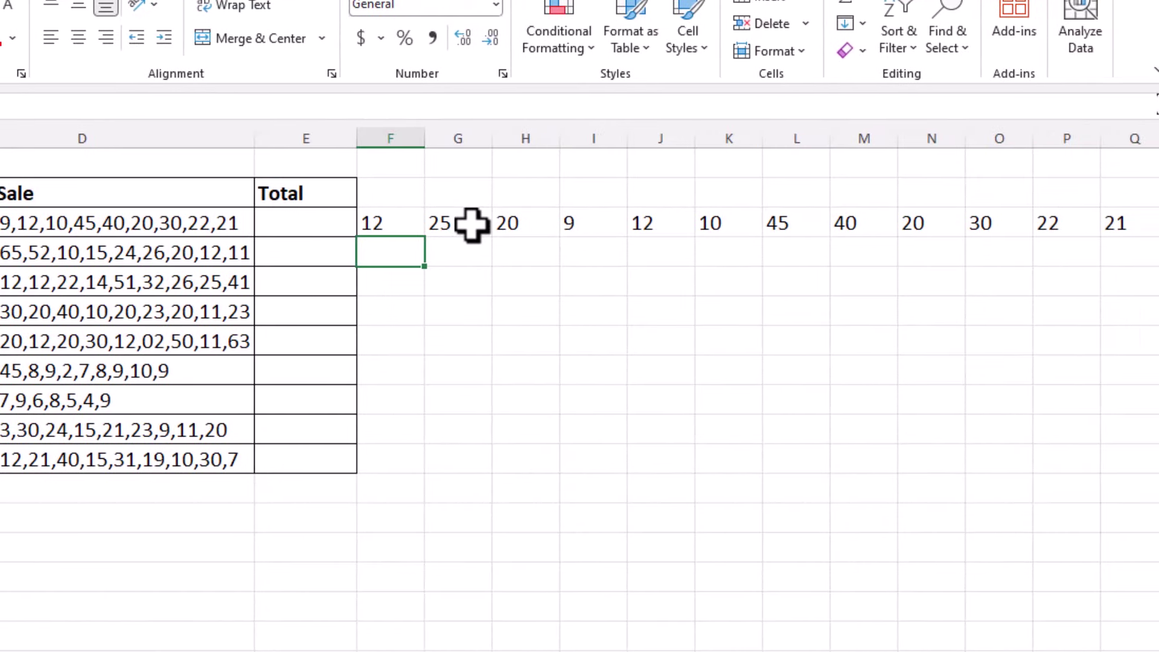
- Change F3 to =TEXTSPLIT(D3,,",") to spill values down column F, then delete F3:F14
double_click(414, 225)
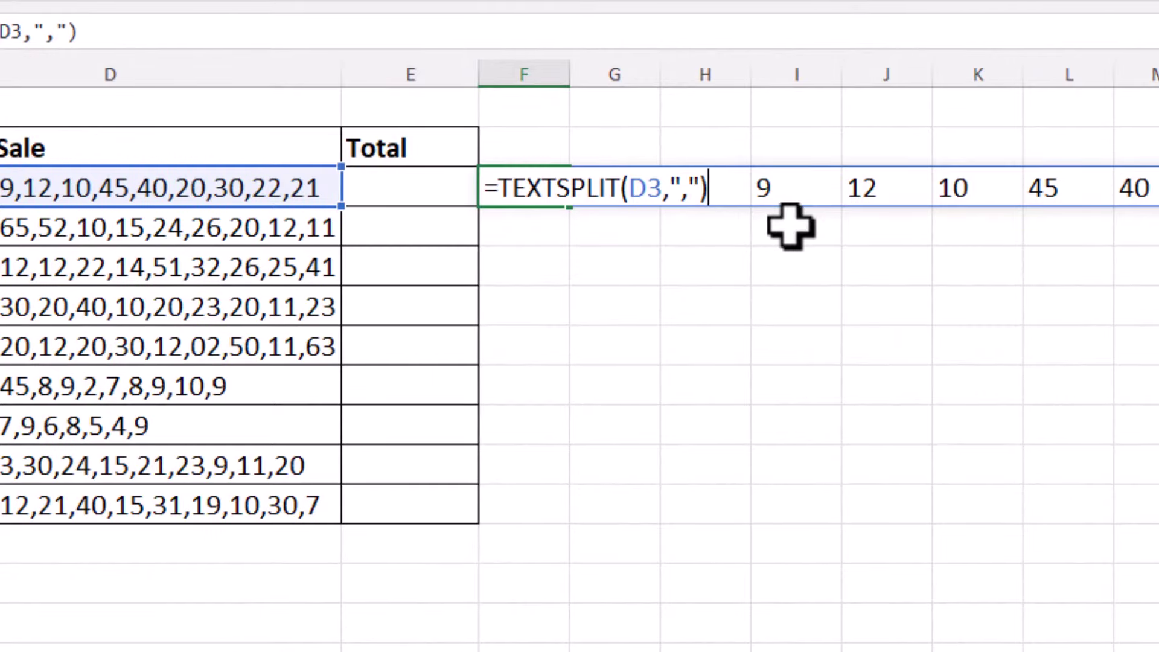
key(BackSpace)
key(BackSpace)
key(BackSpace)
key(BackSpace)
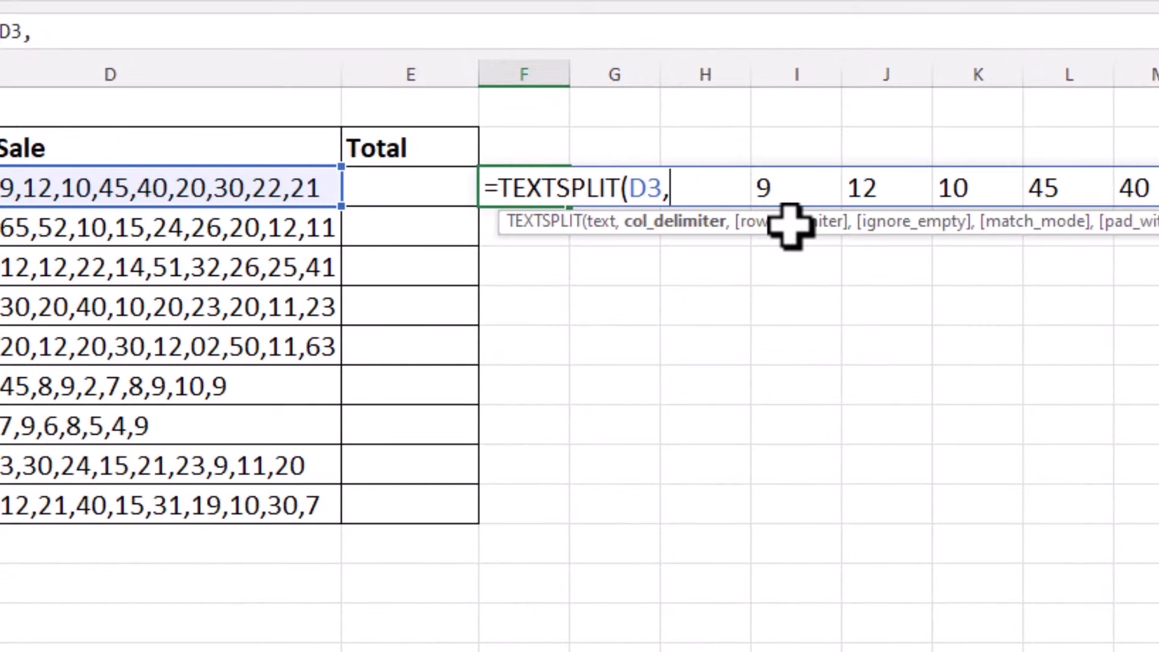
text(,)
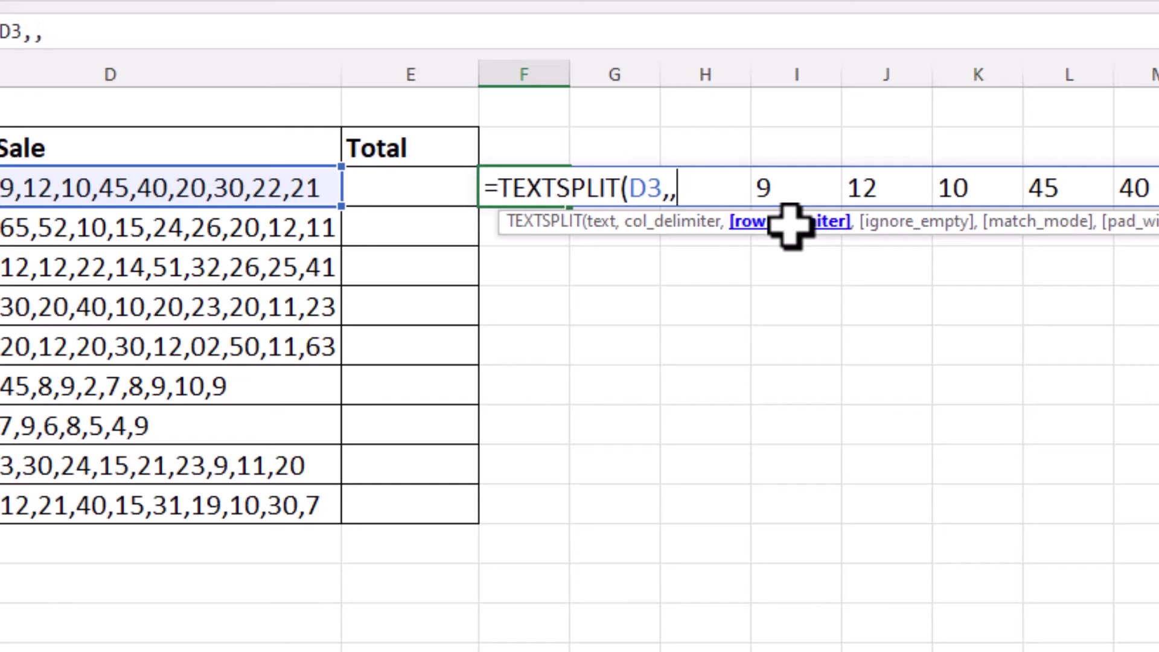
text(",")
text())
key(Return)
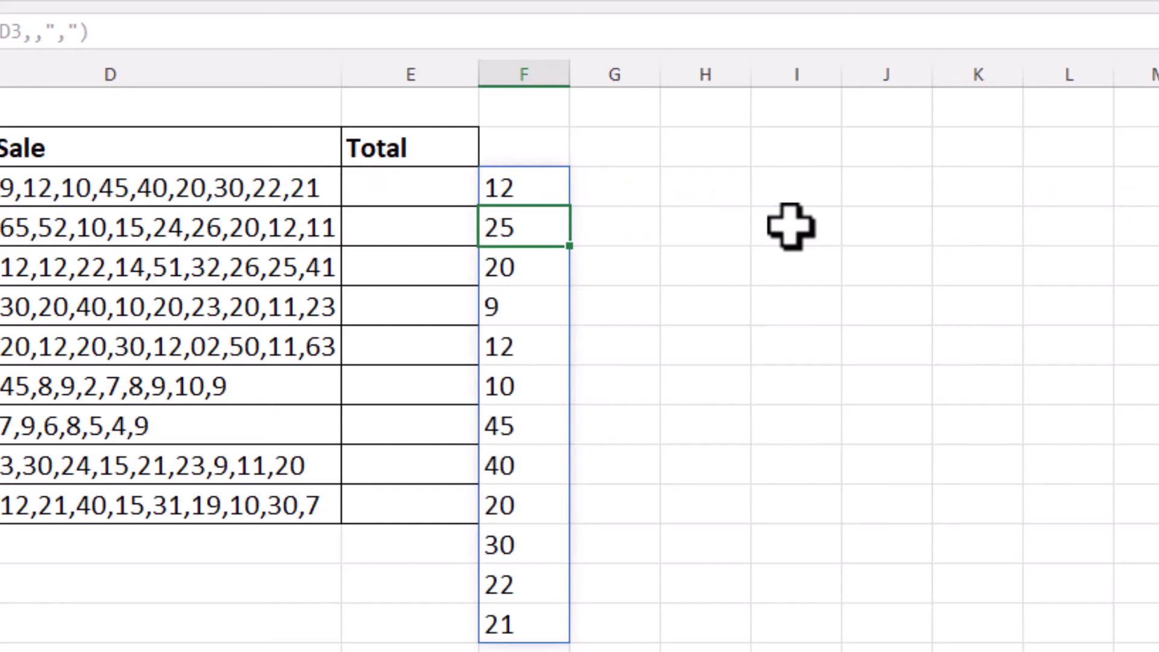
drag(531, 184, 537, 614)
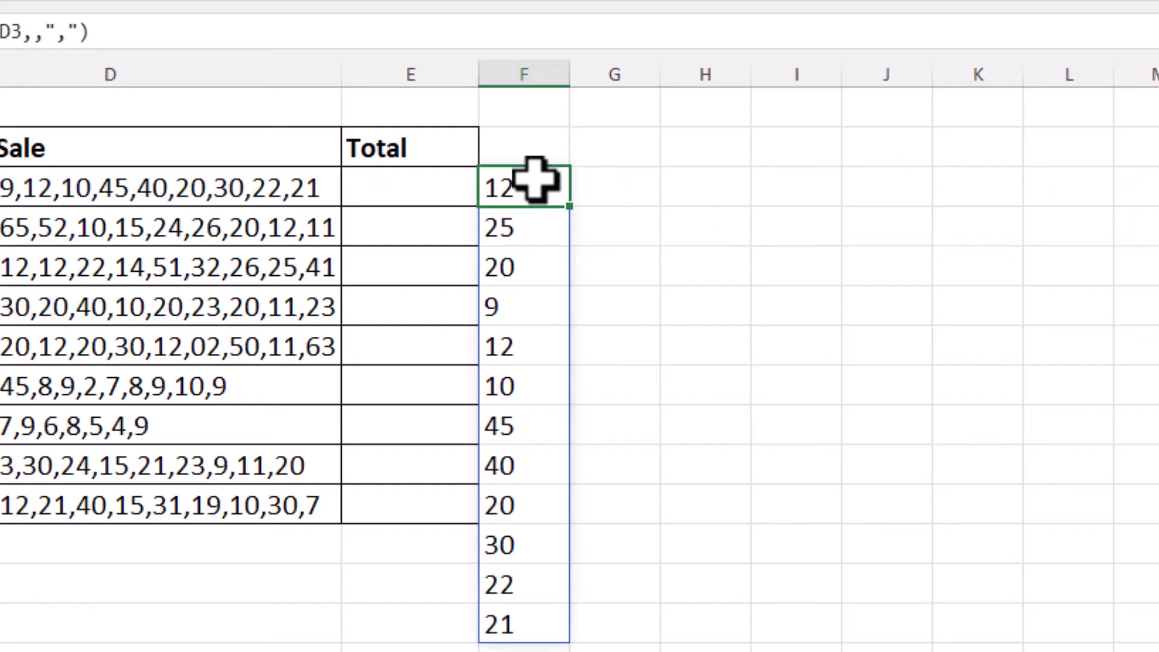
key(Delete)
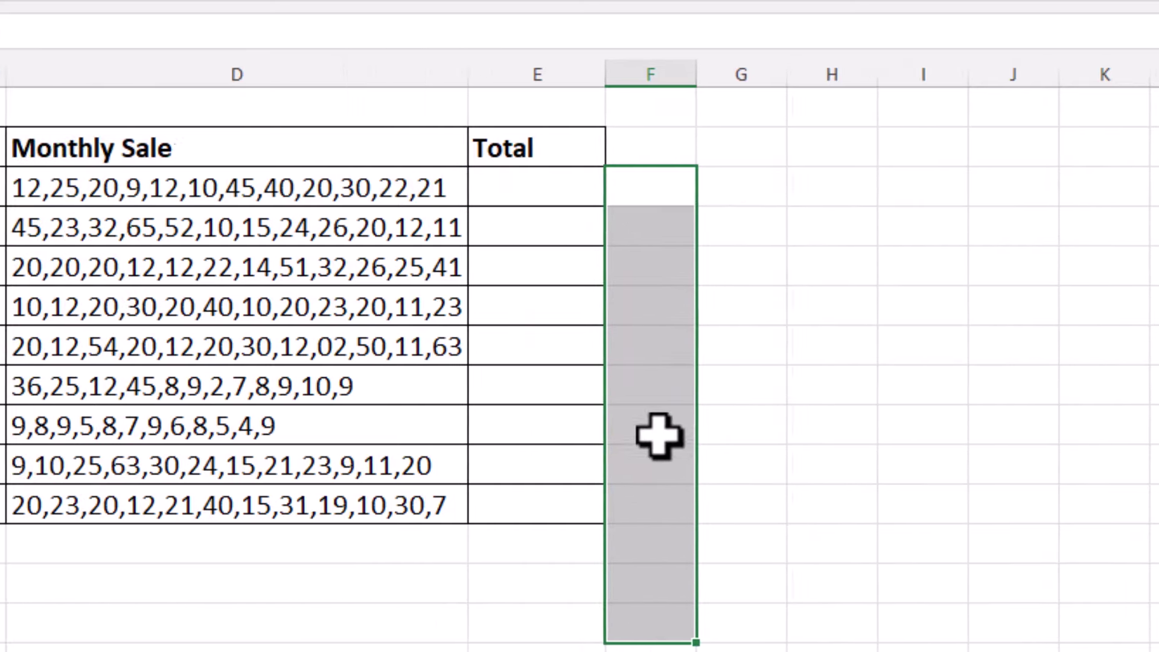
- Enter =SUM(TEXTSPLIT(D3,",")) in CD's Total cell E3, which returns 0
click(713, 175)
key(Left)
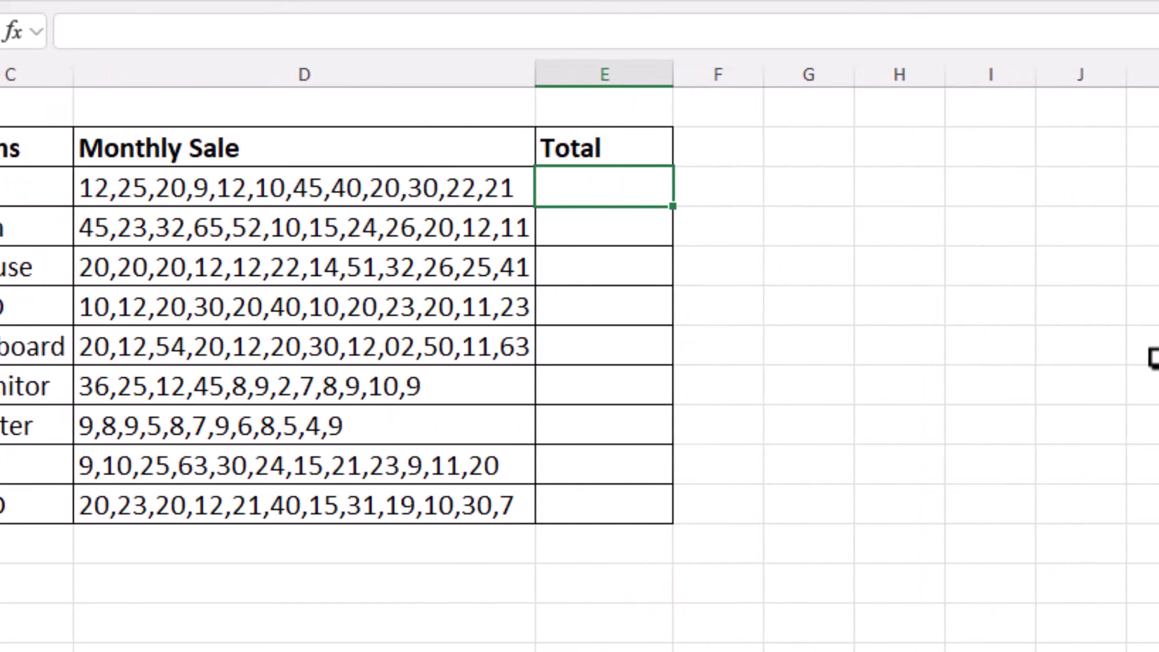
text(=)
text(sum()
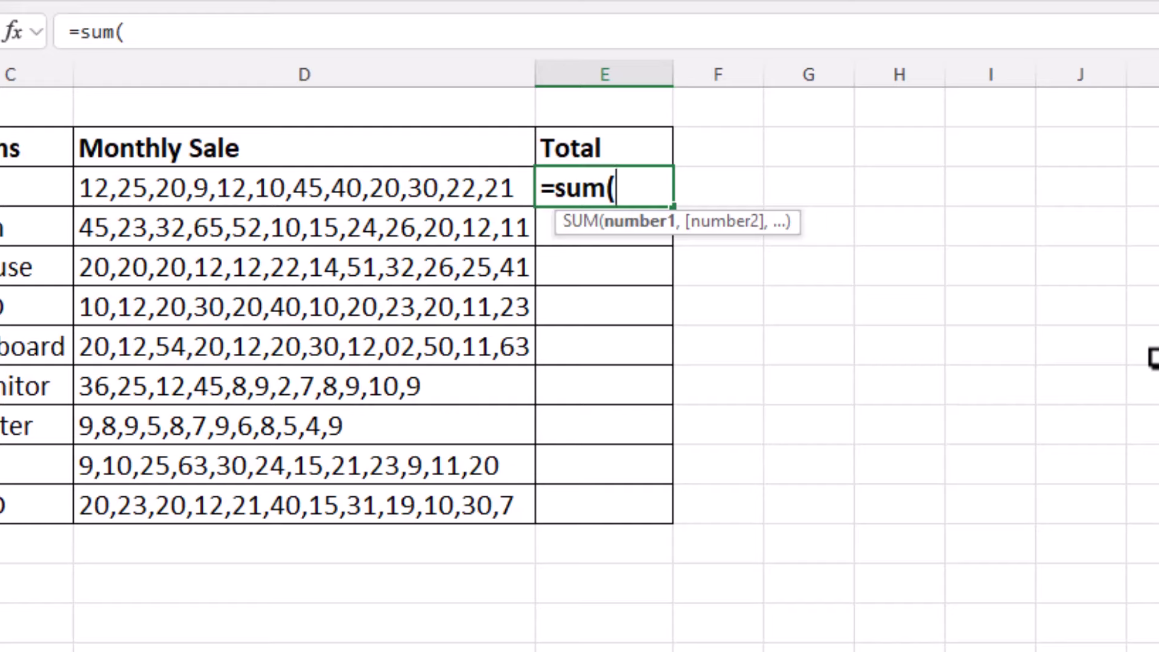
text(te)
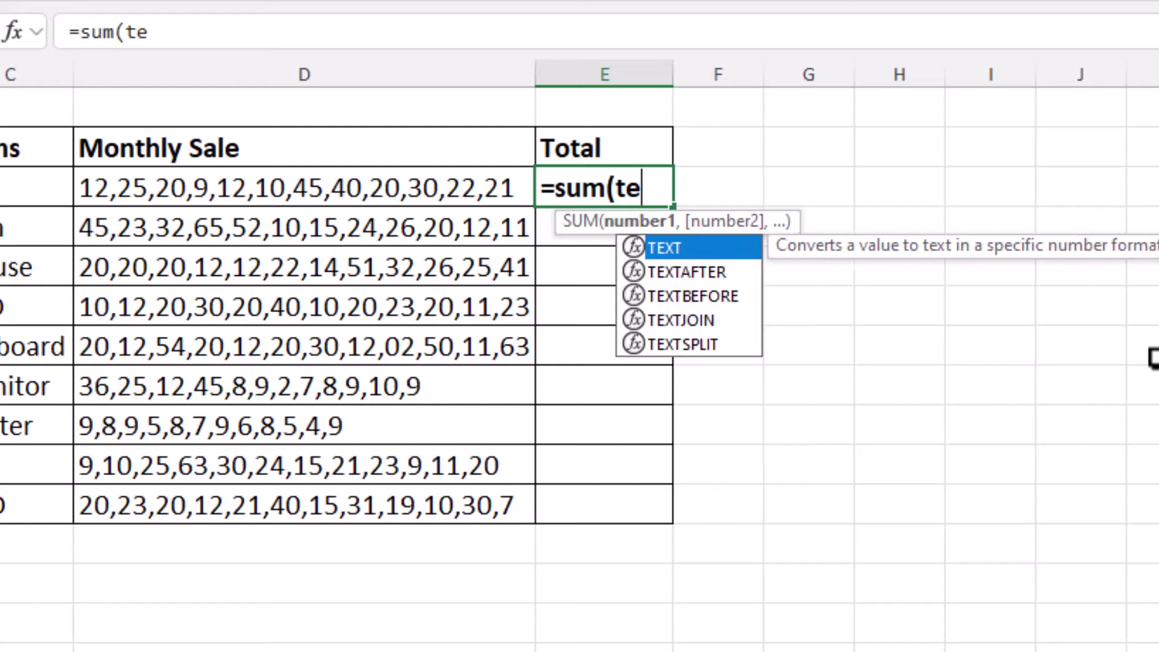
text(xtsplit)
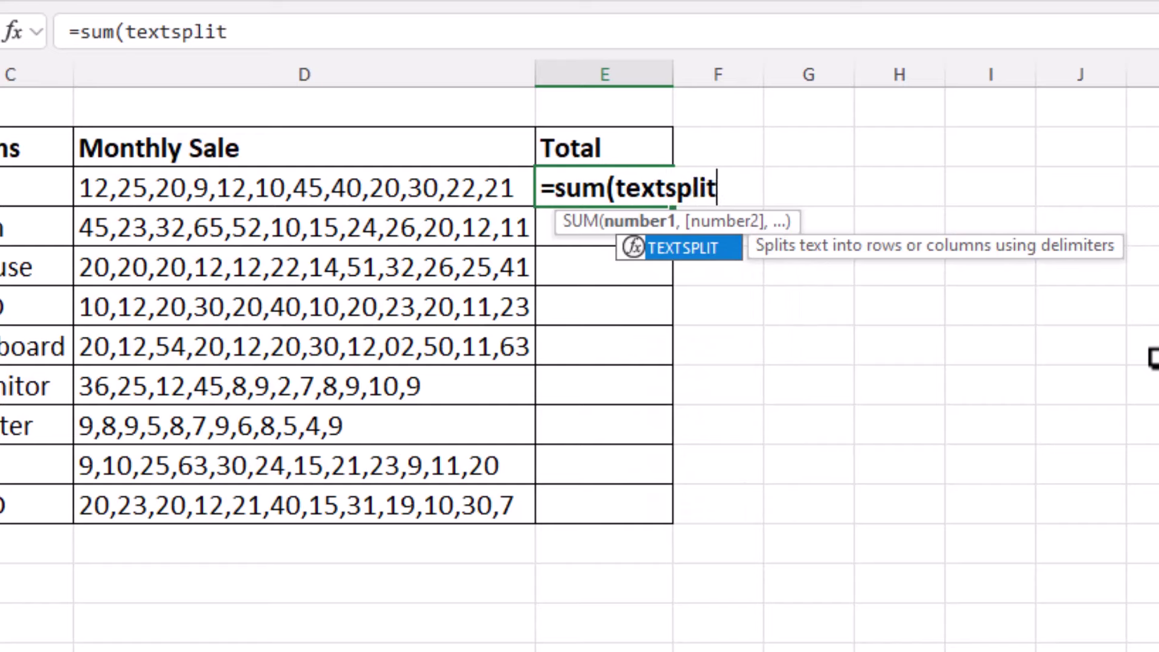
text(()
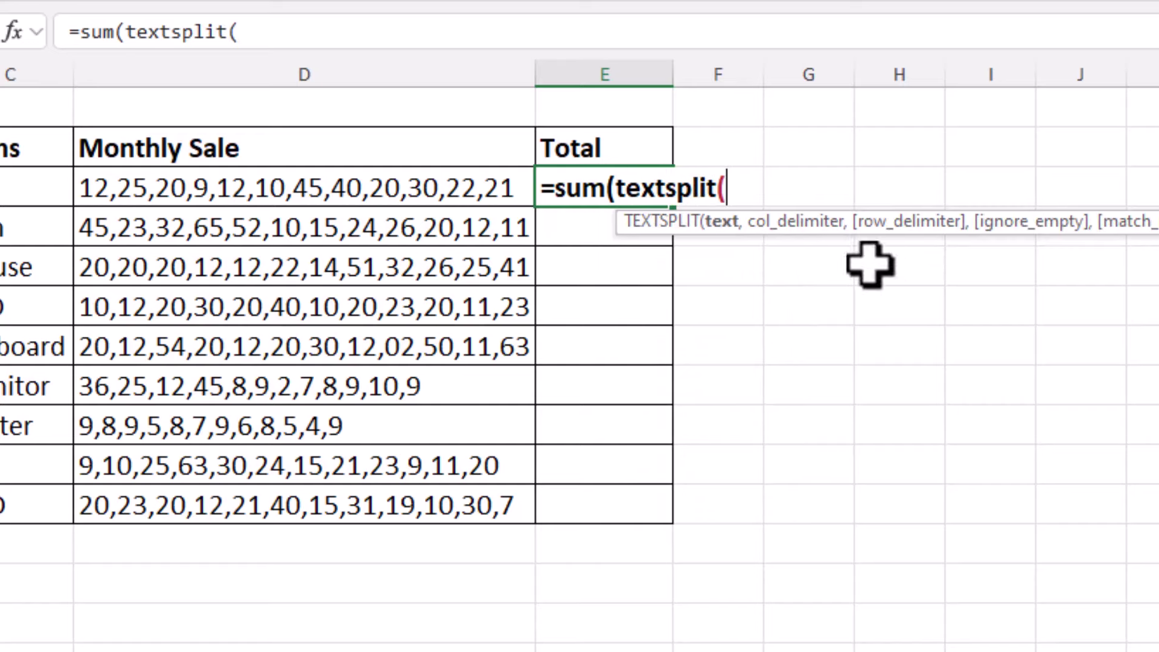
click(397, 188)
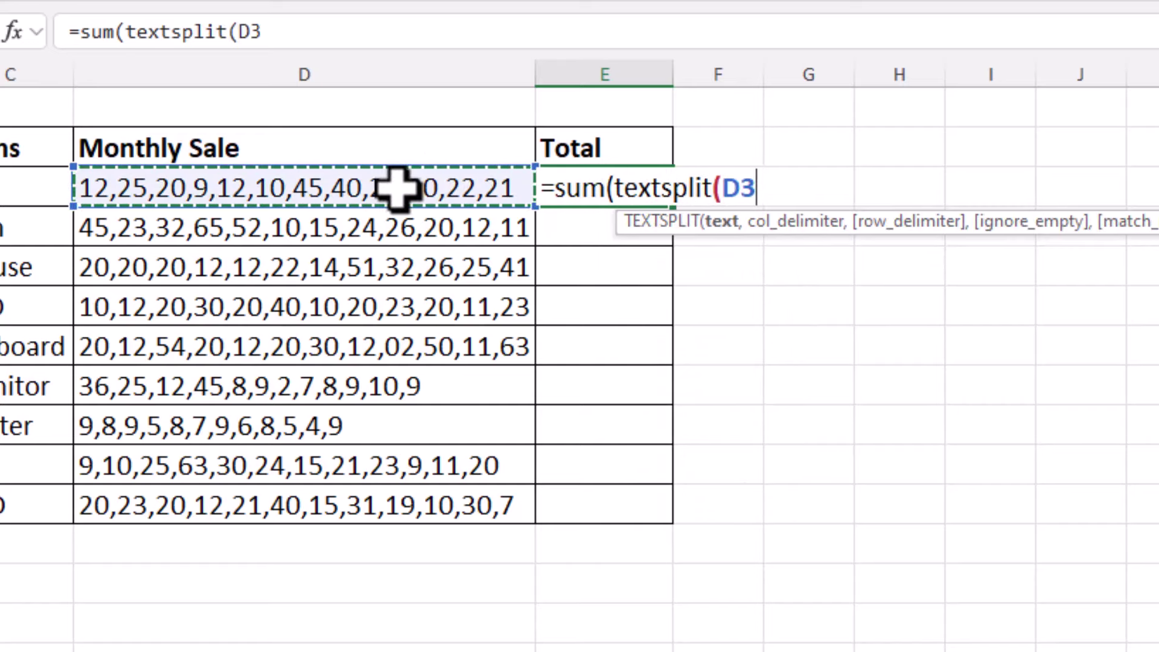
text(,)
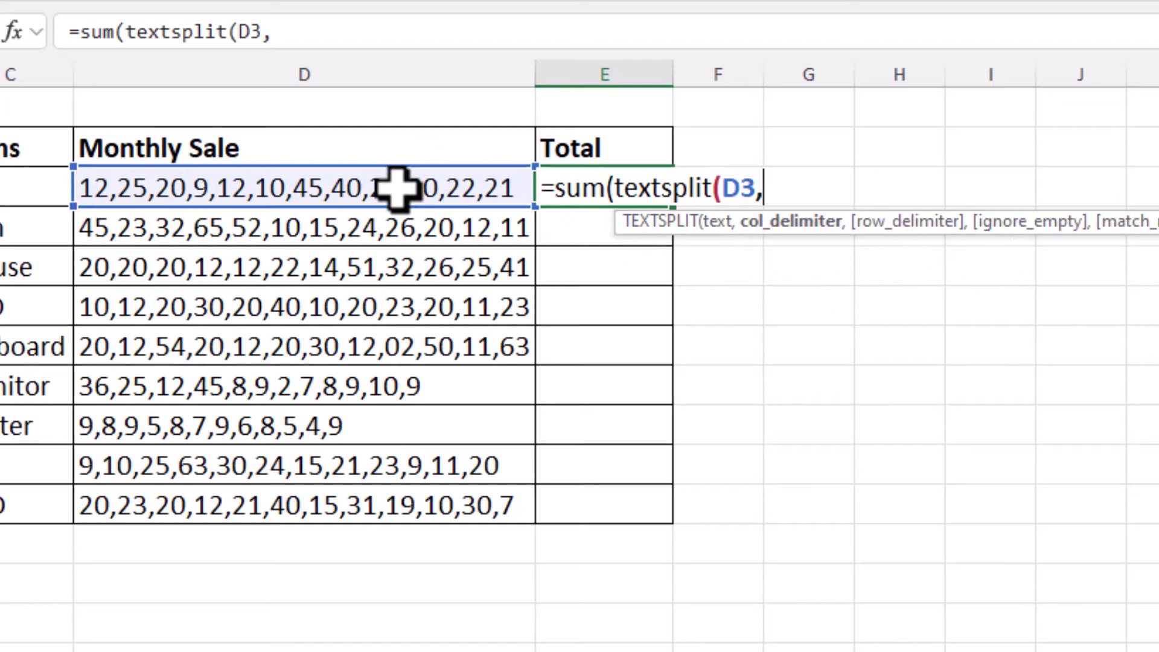
text(",)
text(")
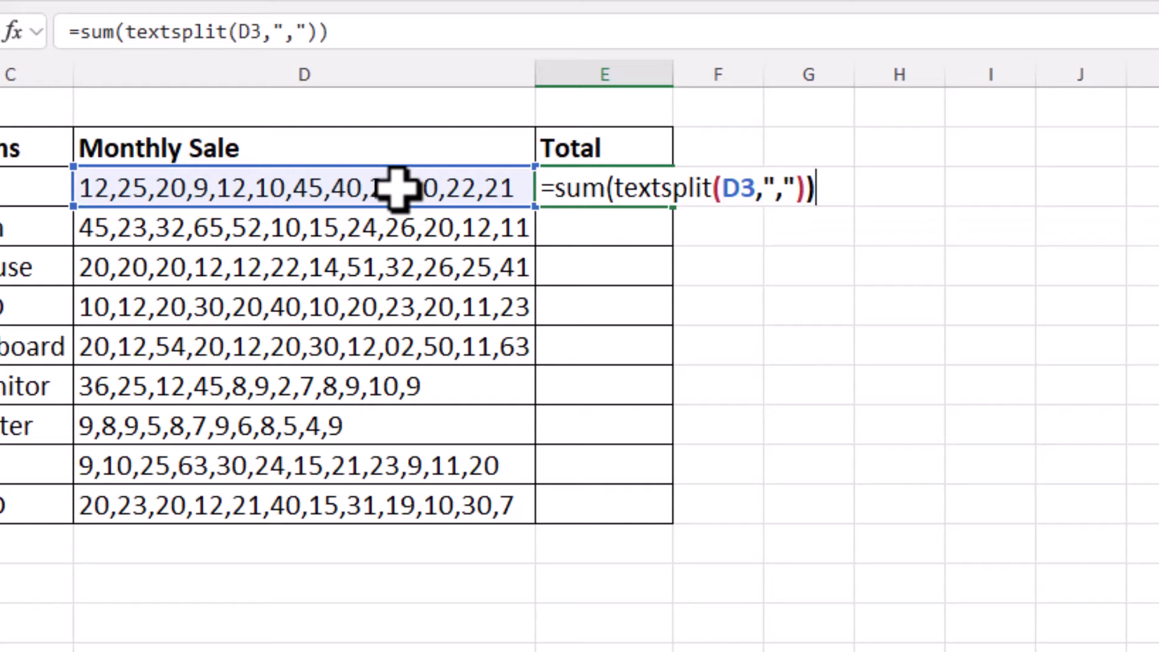
key(Return)
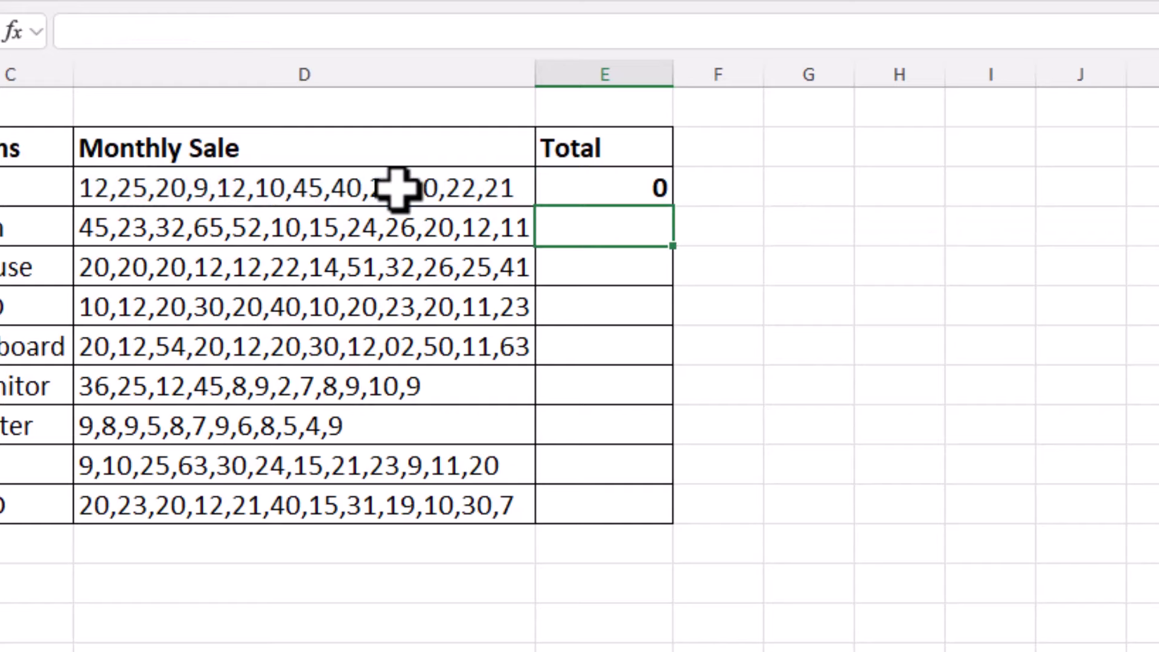
- Insert a minus sign before TEXTSPLIT in E3's total formula
click(393, 184)
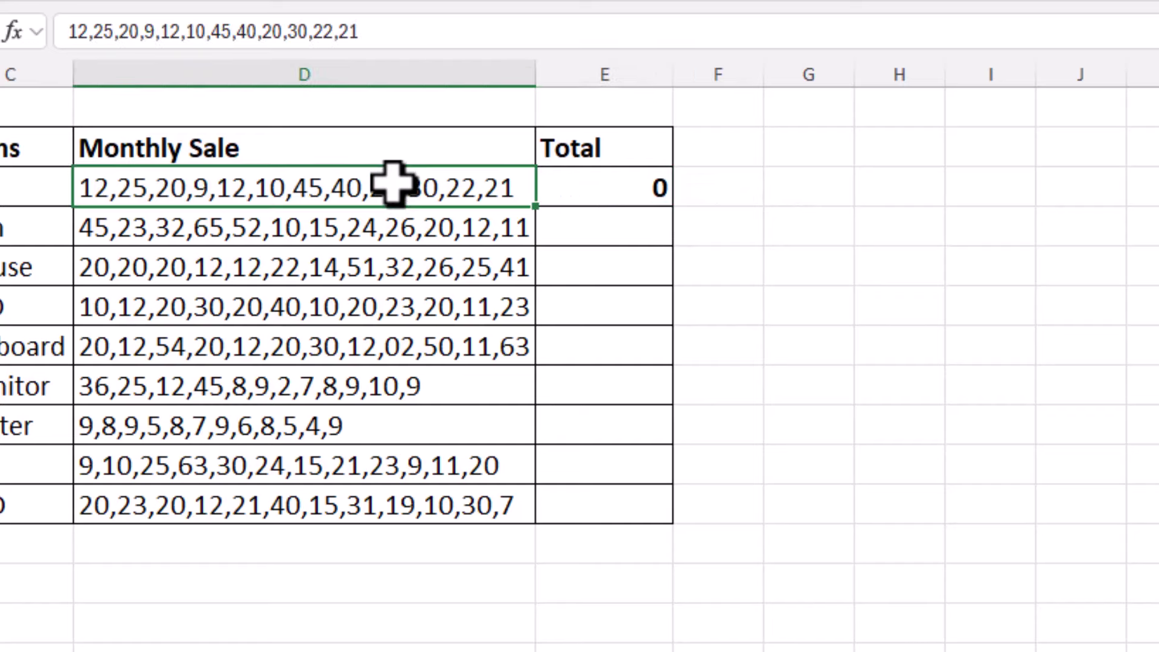
click(625, 189)
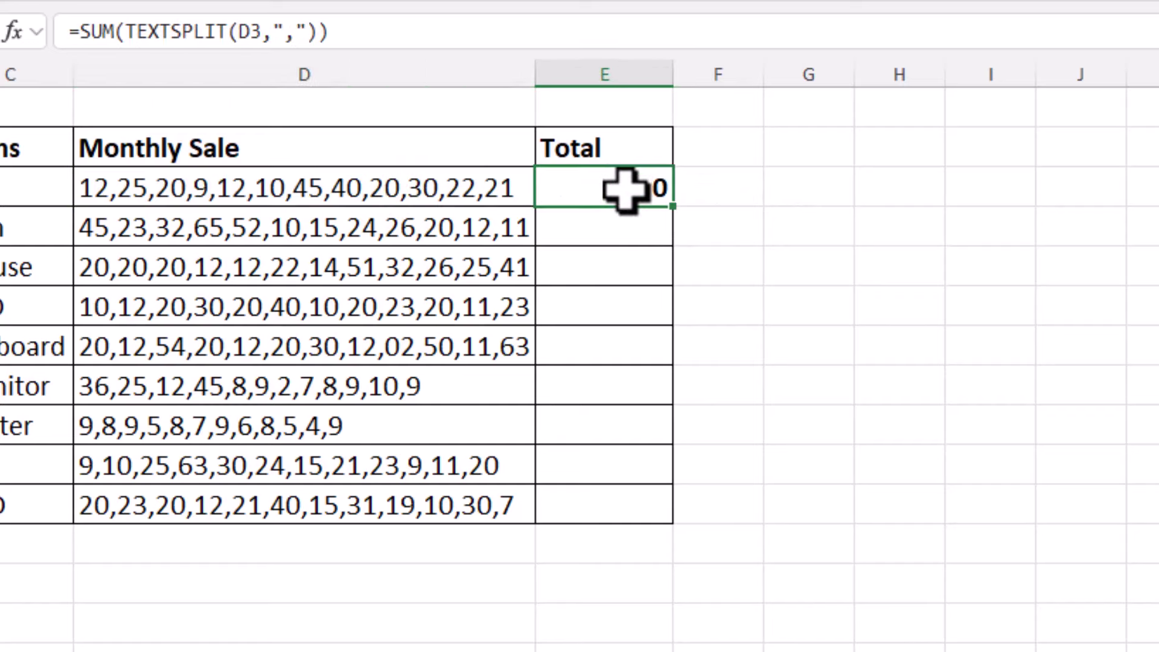
double_click(624, 189)
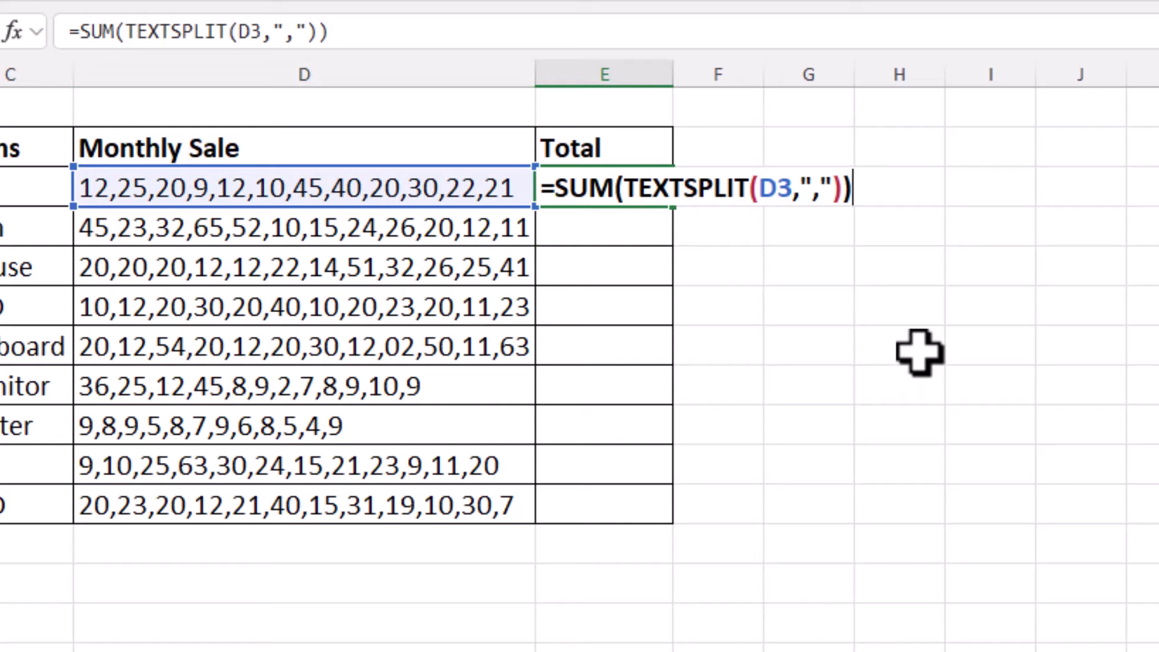
click(626, 187)
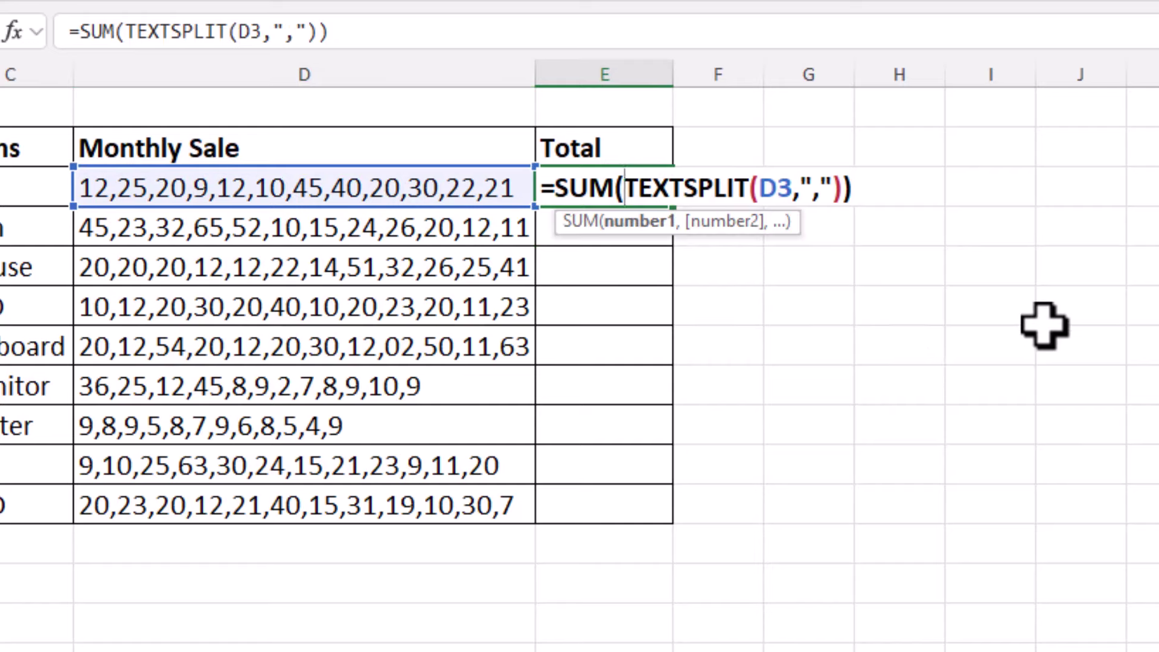
text(-)
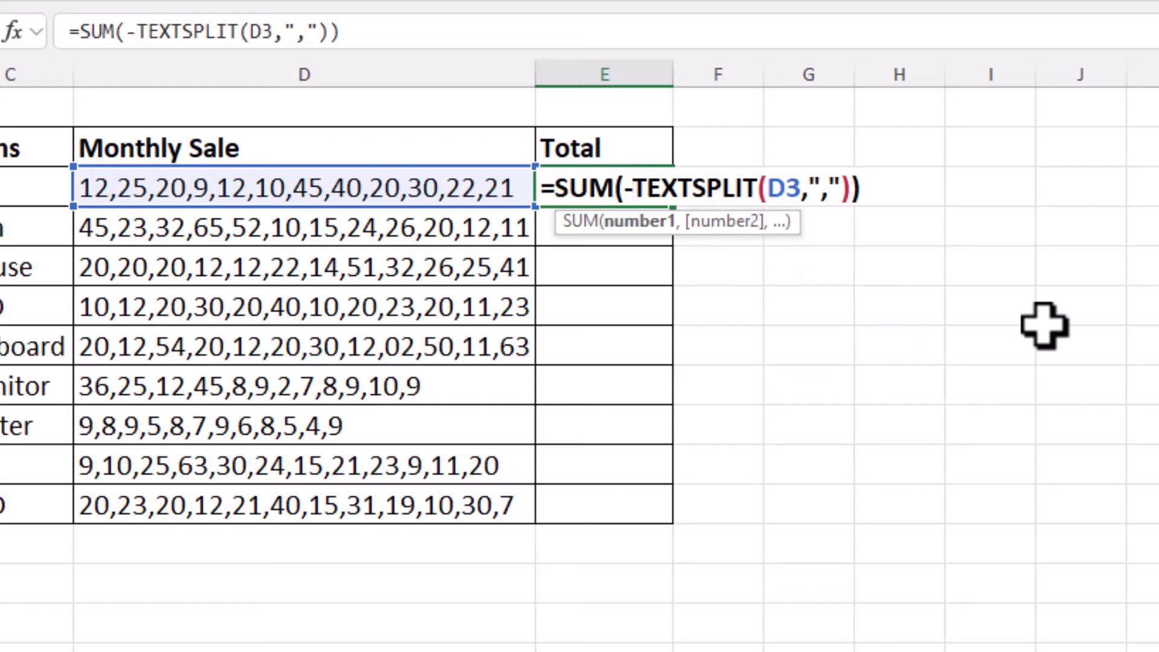
key(Return)
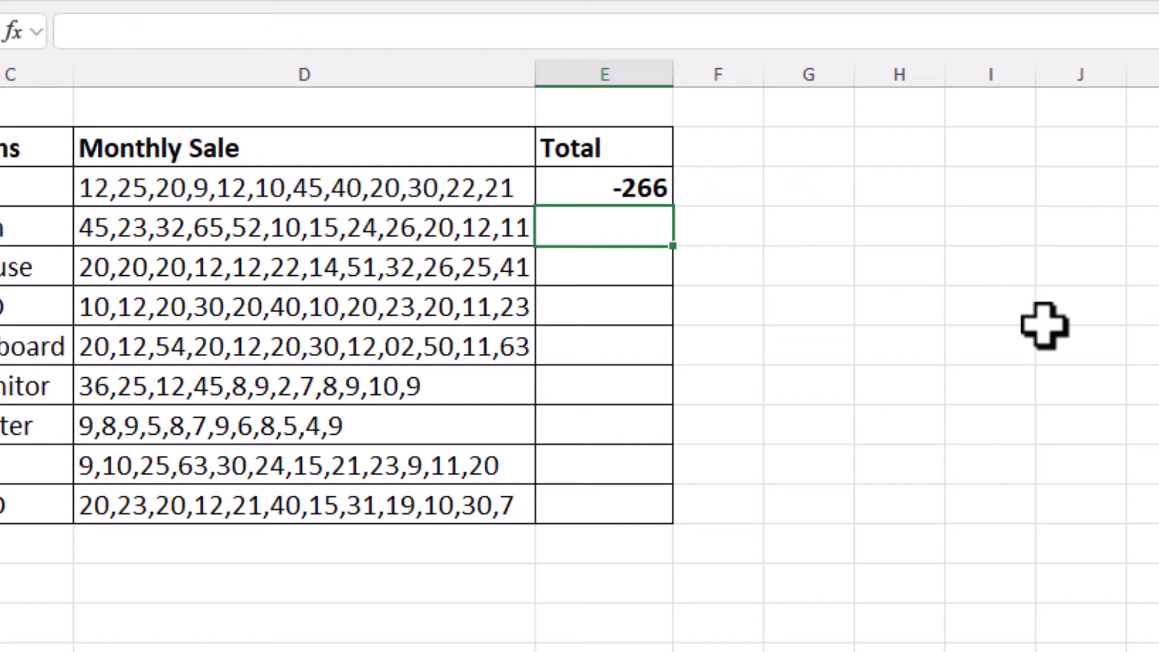
- Make it a double negative so E3 shows 266, and fill the formula down to E11
key(Up)
key(F2)
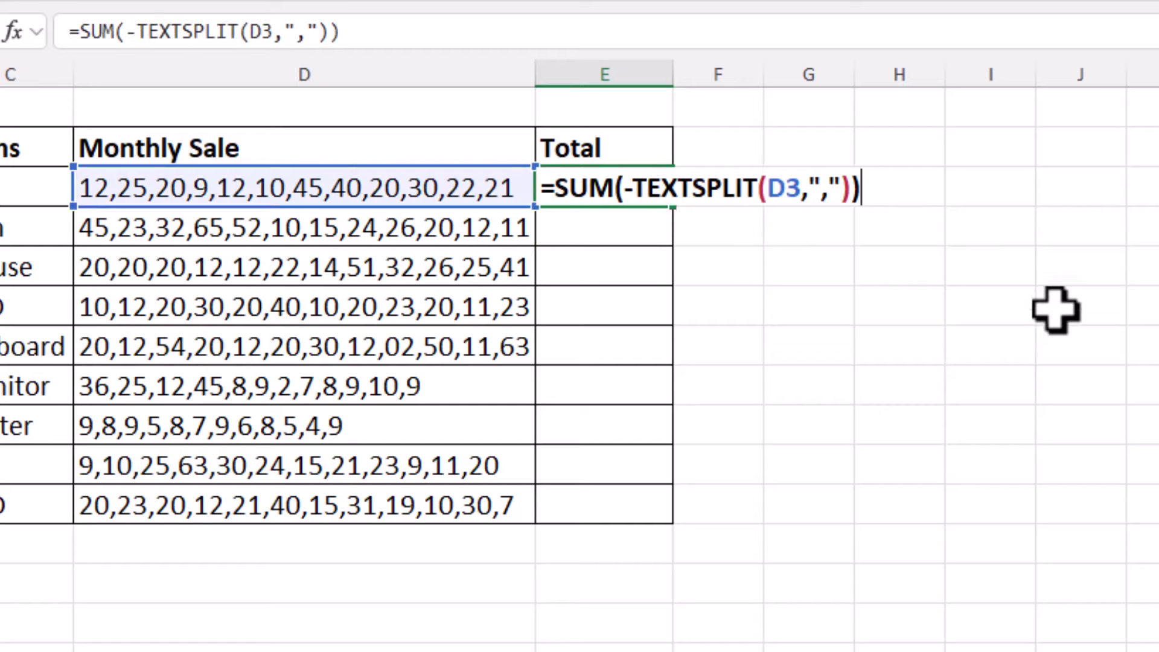
click(634, 190)
text(-)
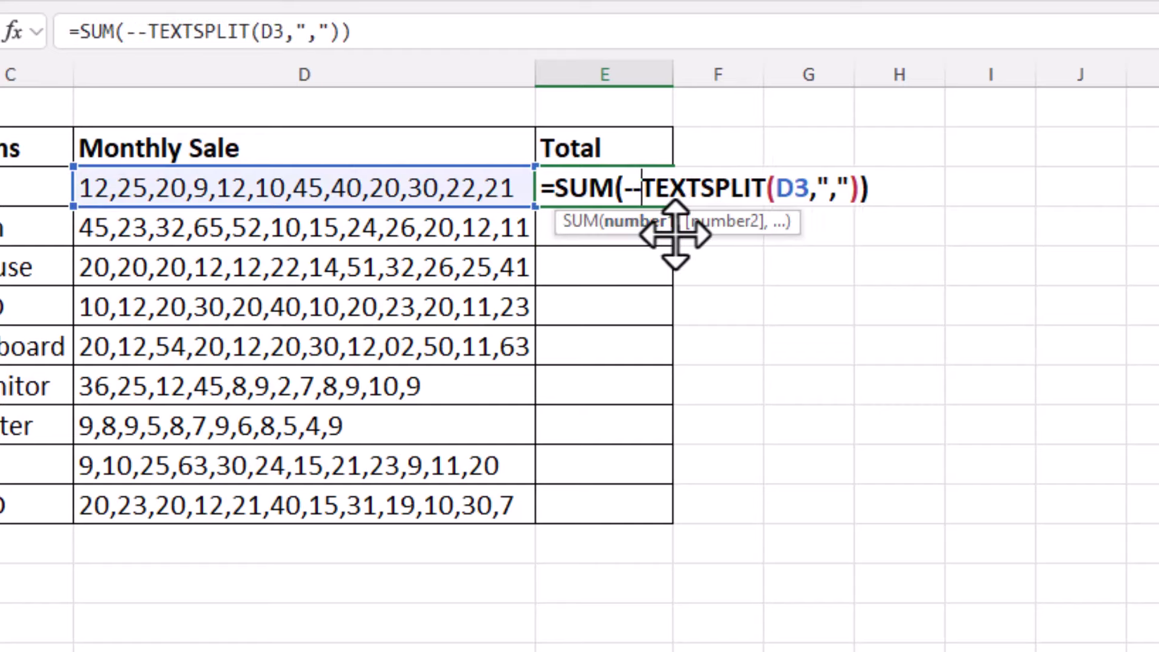
key(Return)
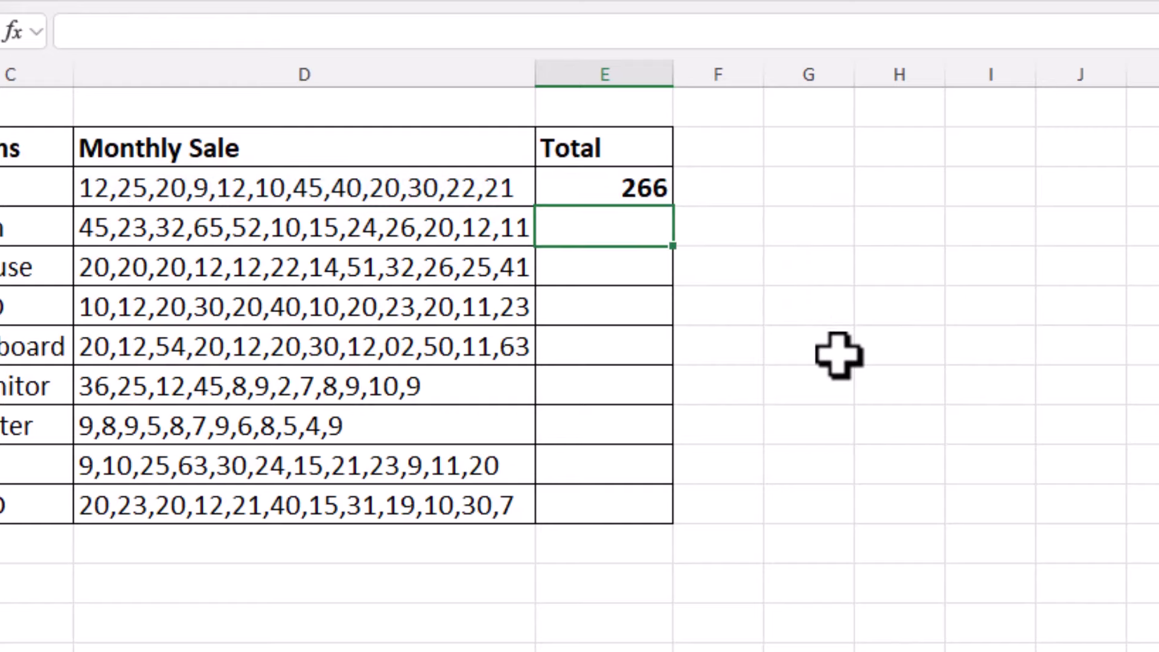
click(616, 196)
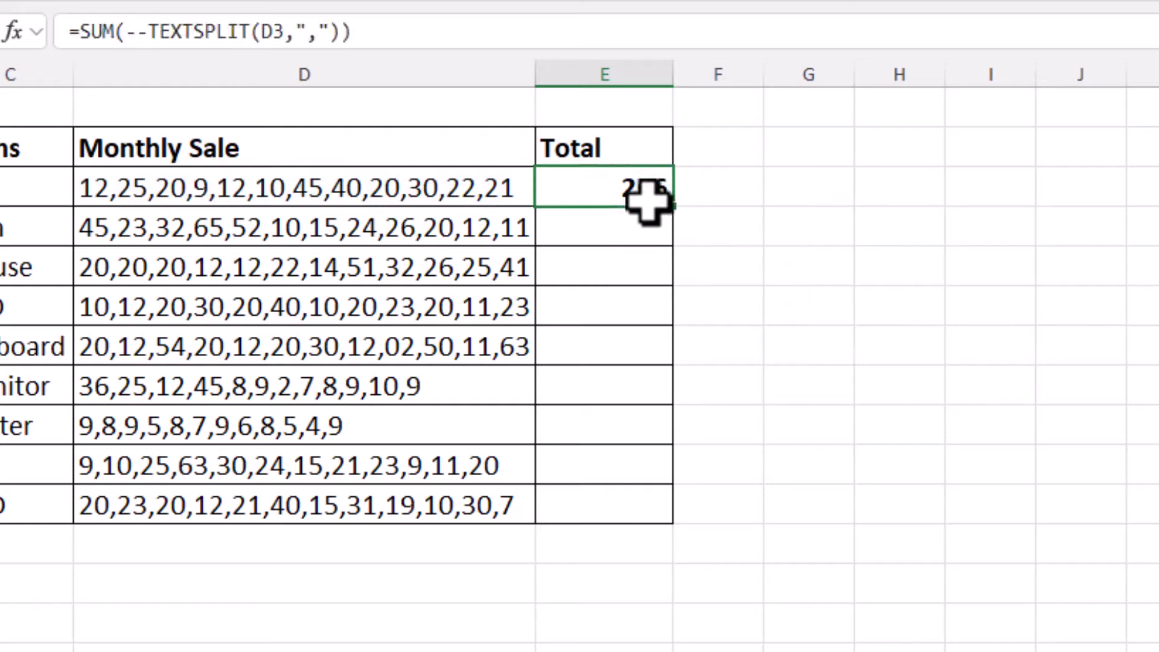
double_click(679, 208)
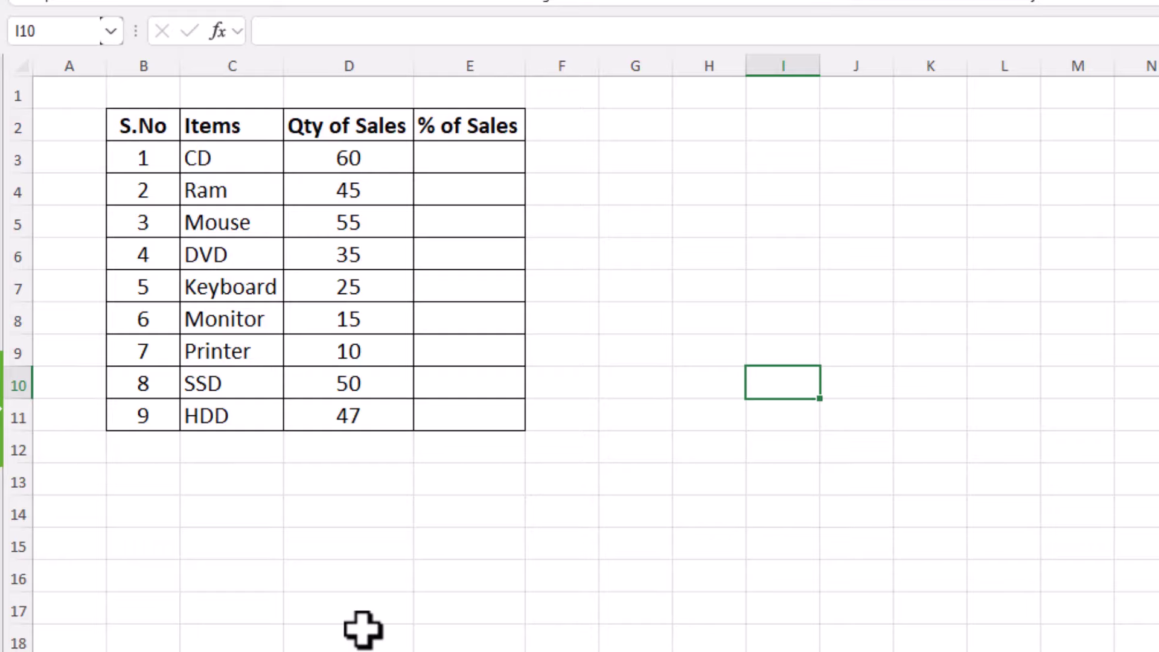
- Select the item names, then step through each Qty of Sales cell from CD to Printer
click(232, 159)
drag(231, 197, 253, 350)
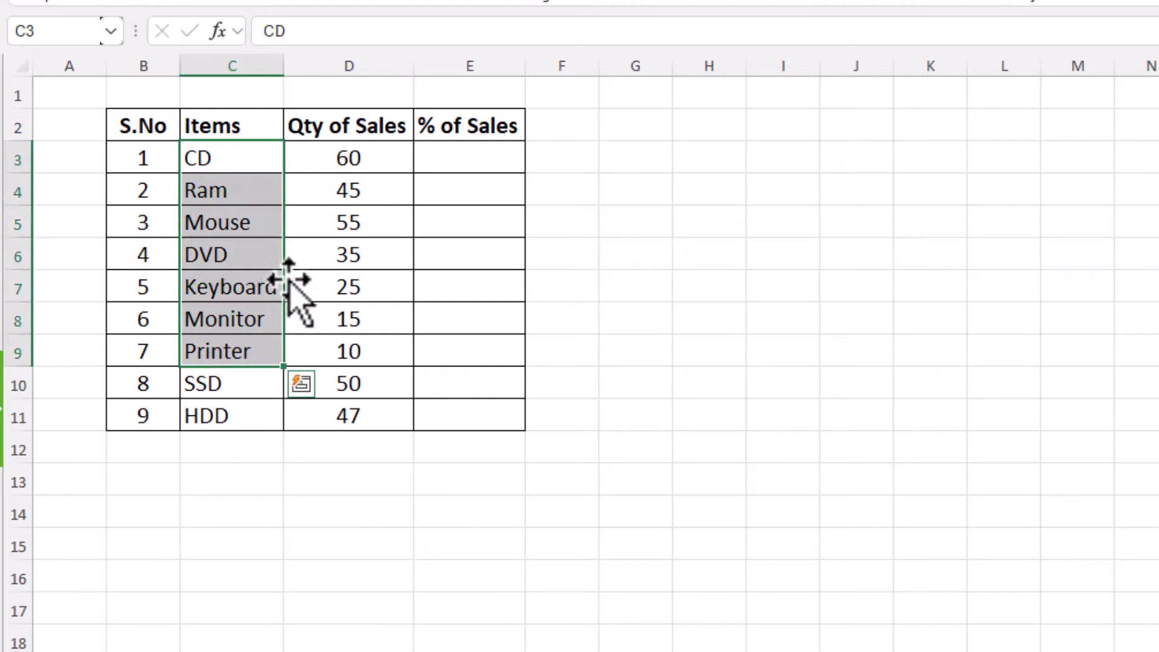
drag(363, 160, 368, 374)
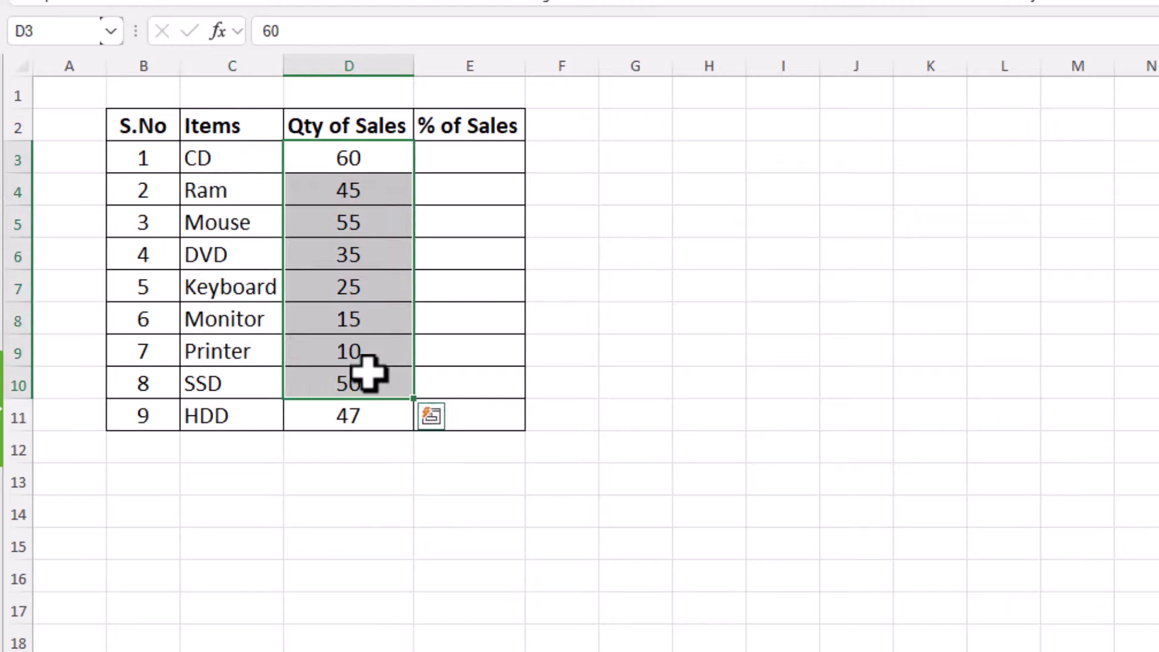
click(356, 166)
click(318, 189)
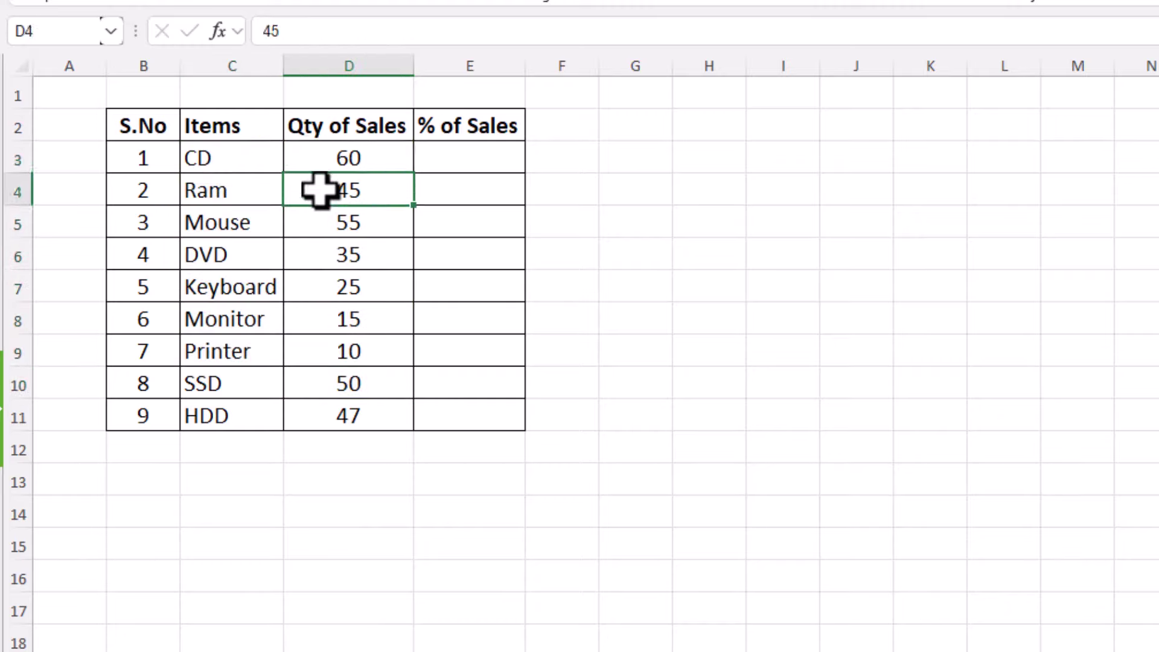
click(321, 222)
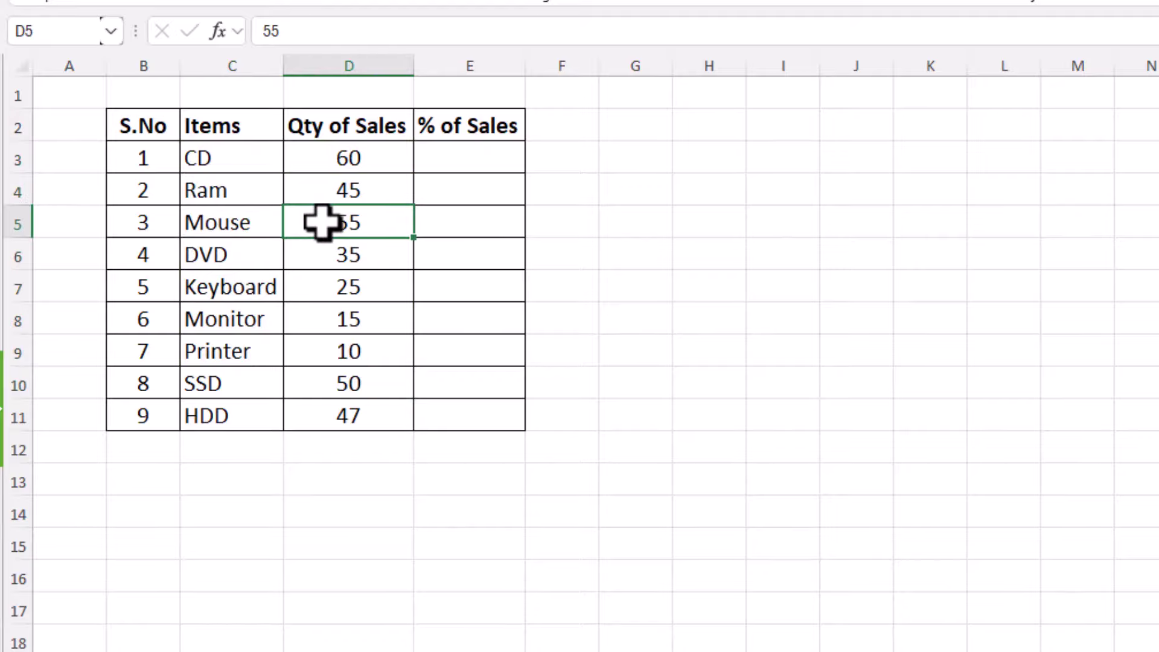
click(337, 164)
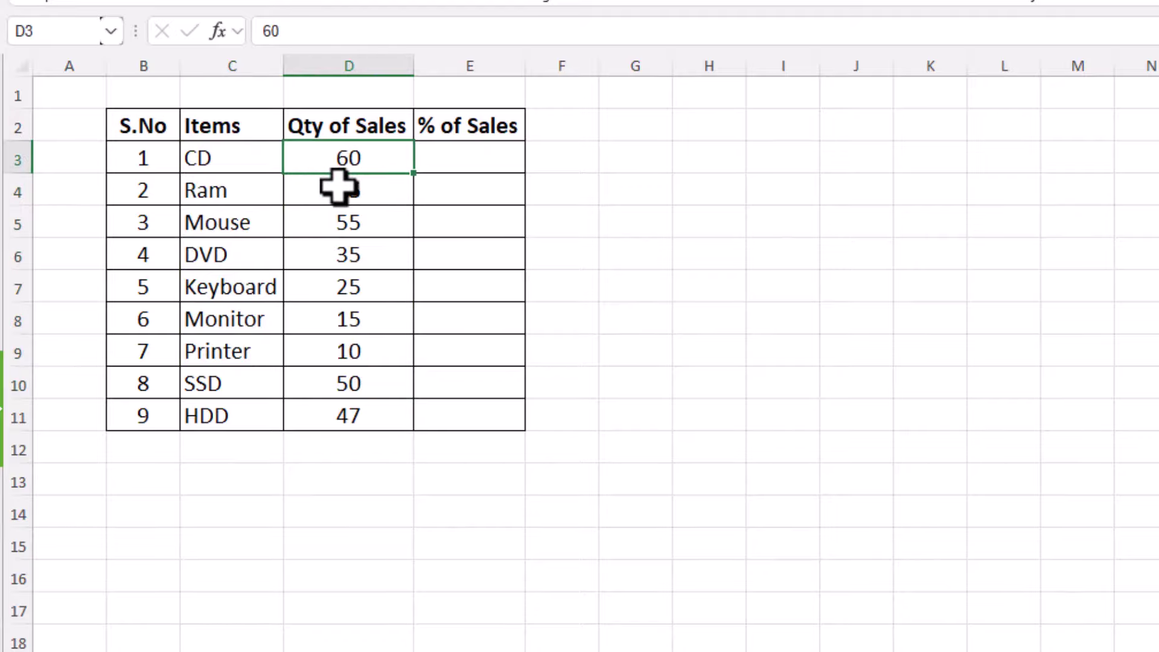
click(341, 192)
click(352, 223)
click(356, 255)
click(357, 288)
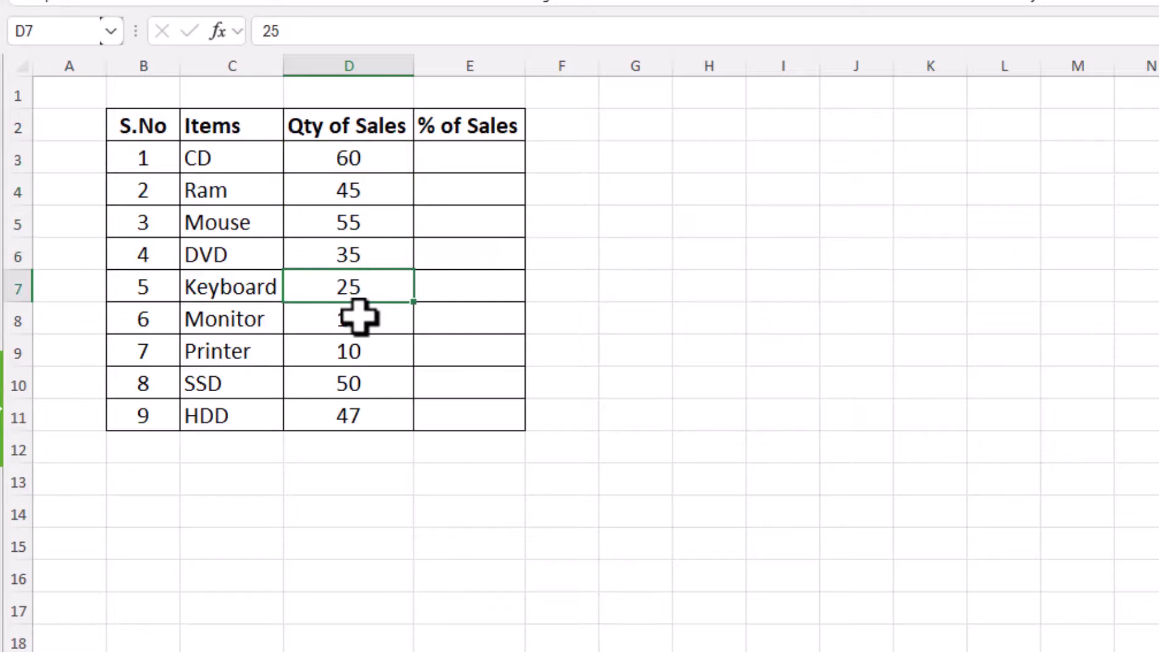
click(356, 319)
click(356, 349)
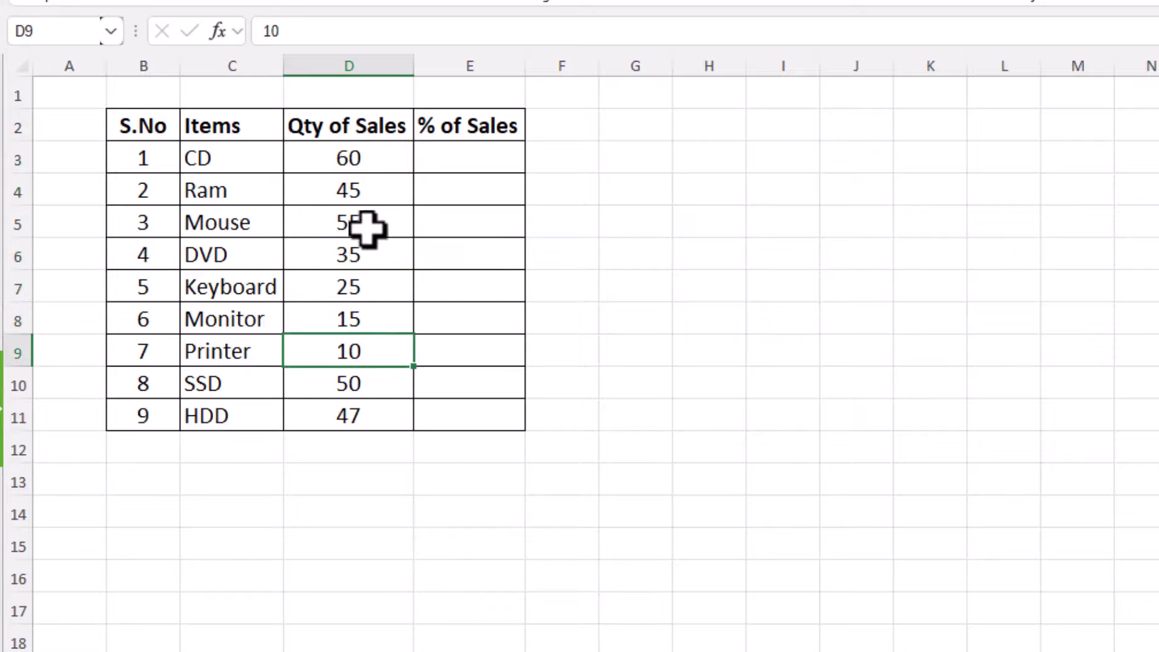
- Select Qty of Sales D3:D11 and open Quick Analysis with Ctrl+Q
click(365, 162)
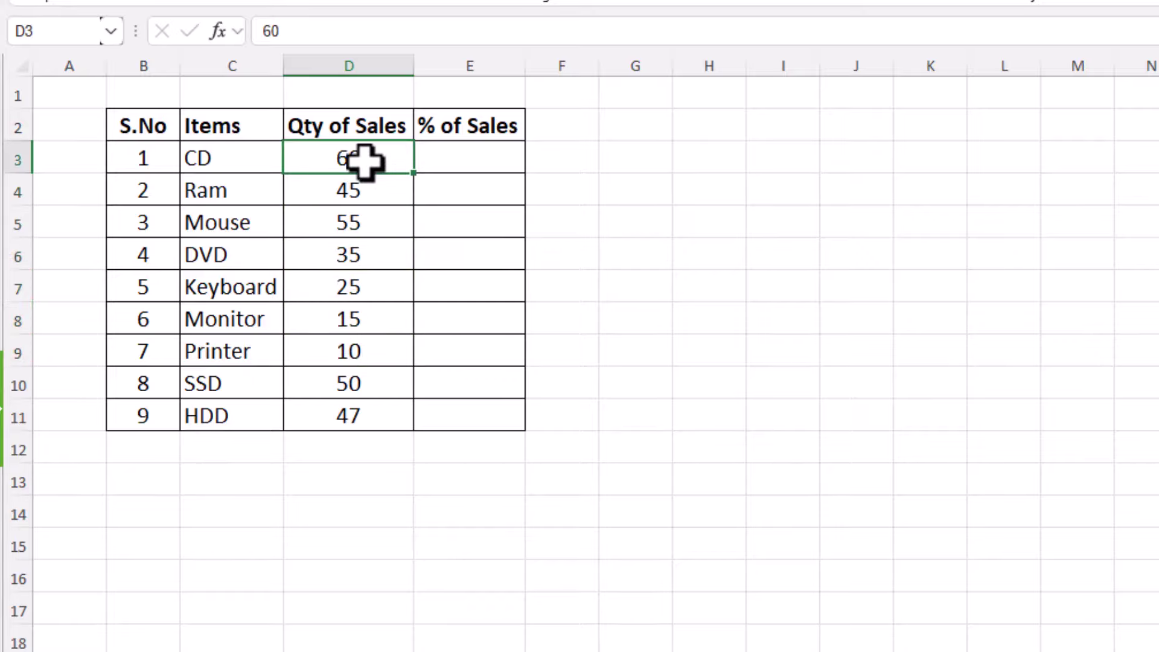
click(365, 192)
drag(368, 158, 372, 414)
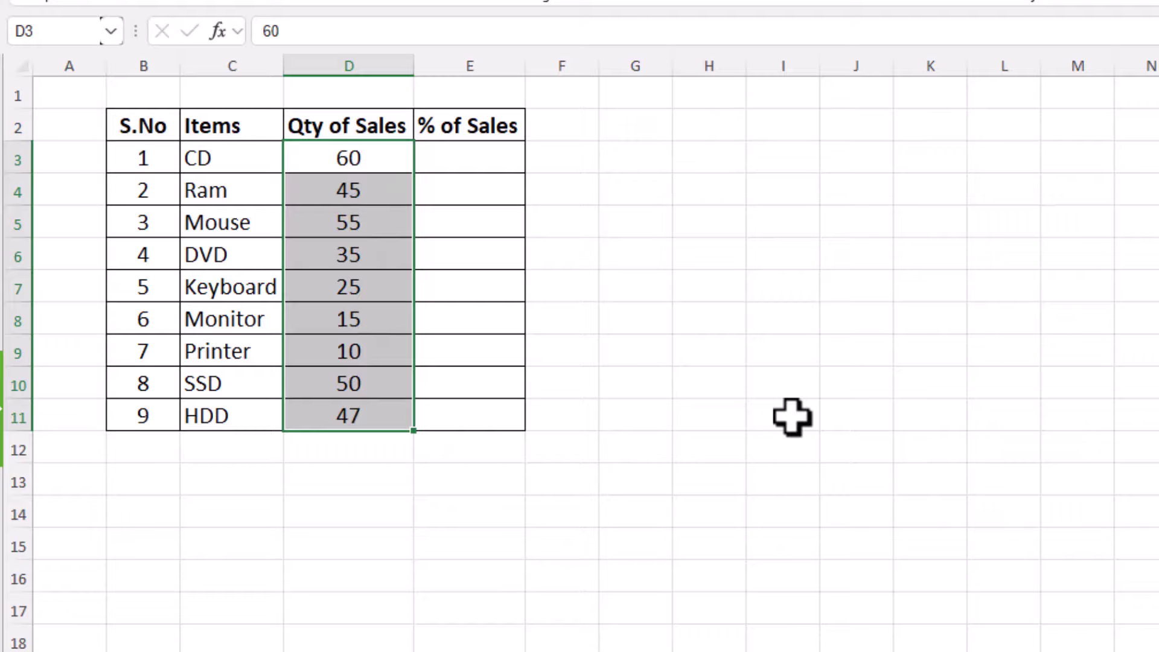
key(ctrl+q)
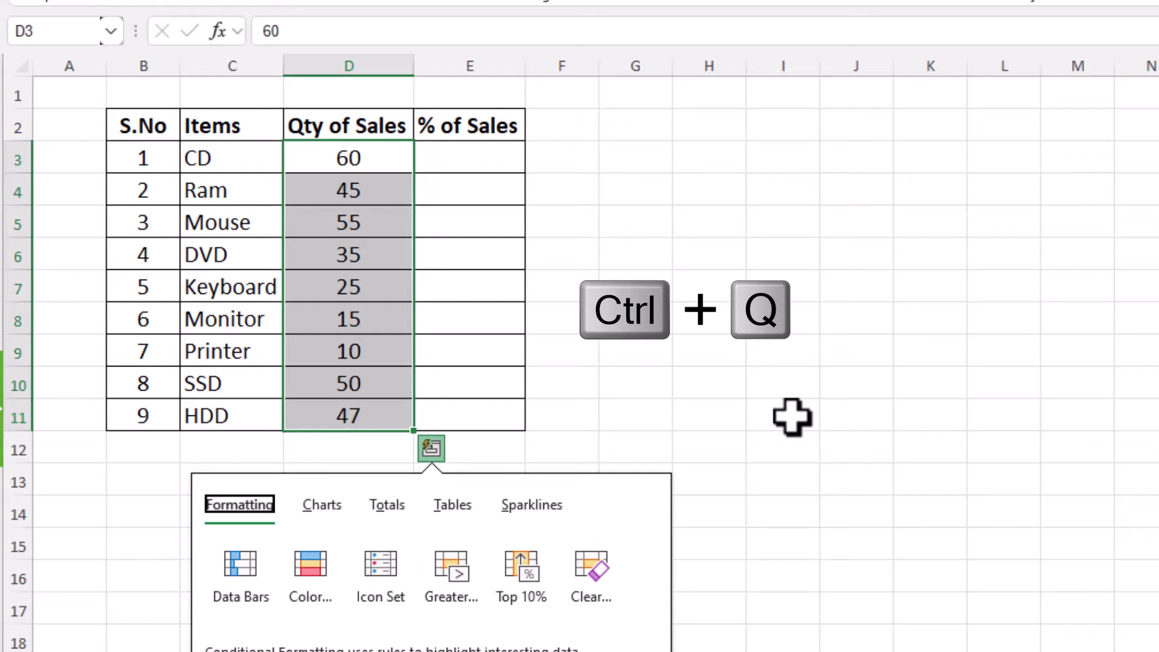
- Reselect the Qty of Sales values and show the Quick Analysis Totals, paging to more options
key(Escape)
click(792, 416)
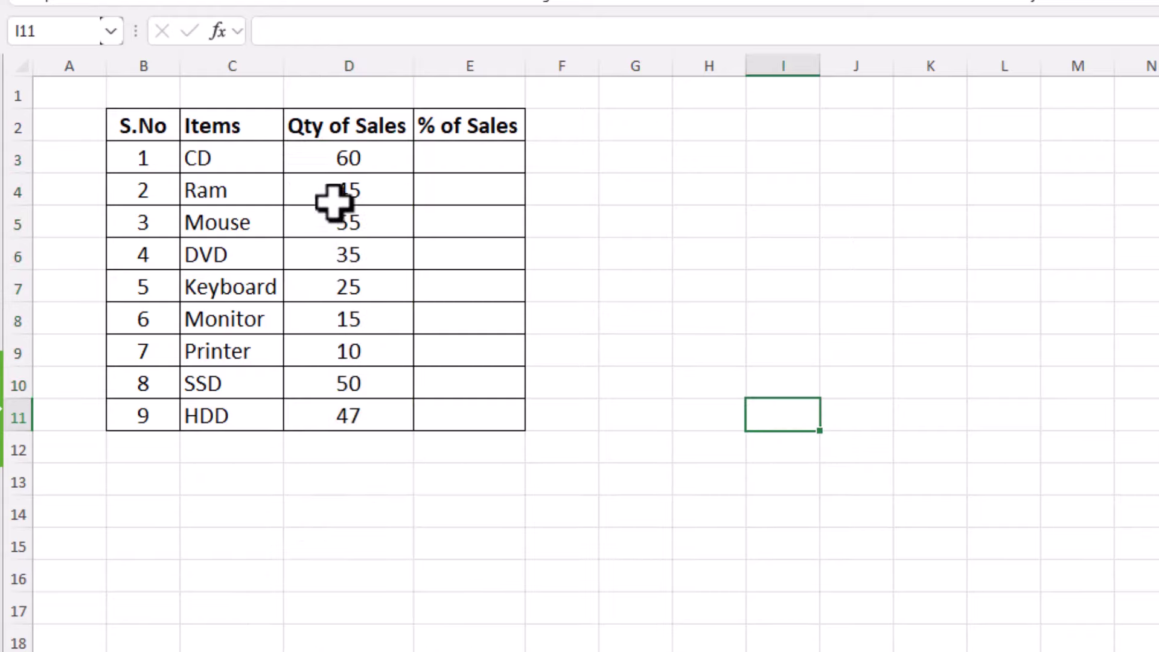
drag(322, 161, 326, 401)
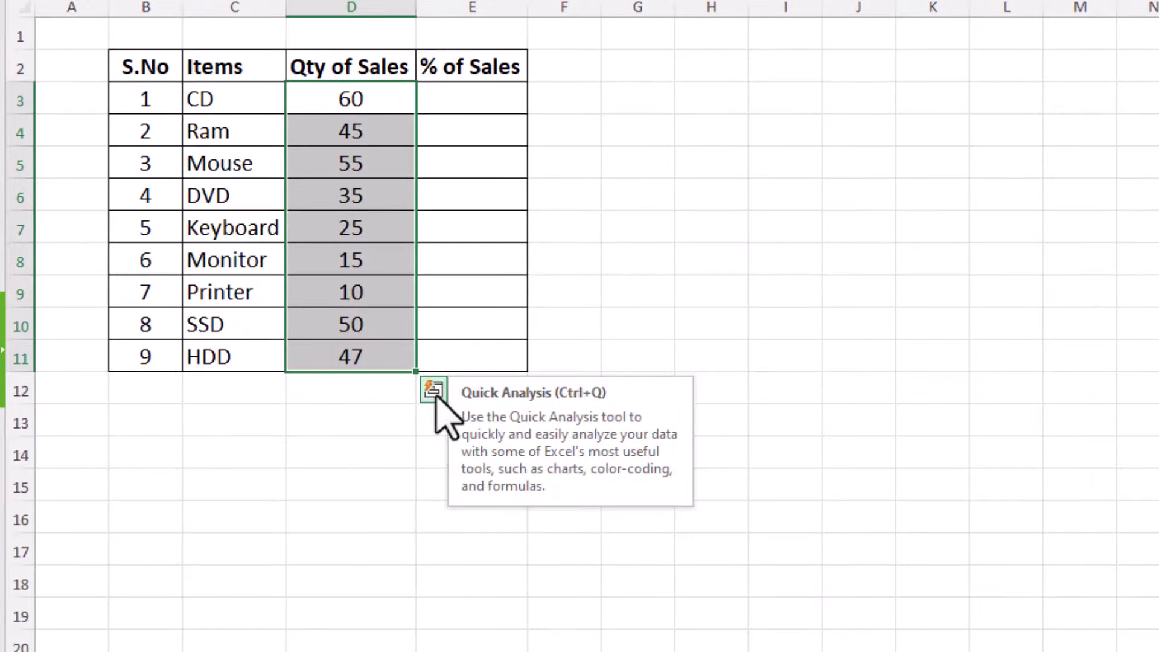
click(434, 389)
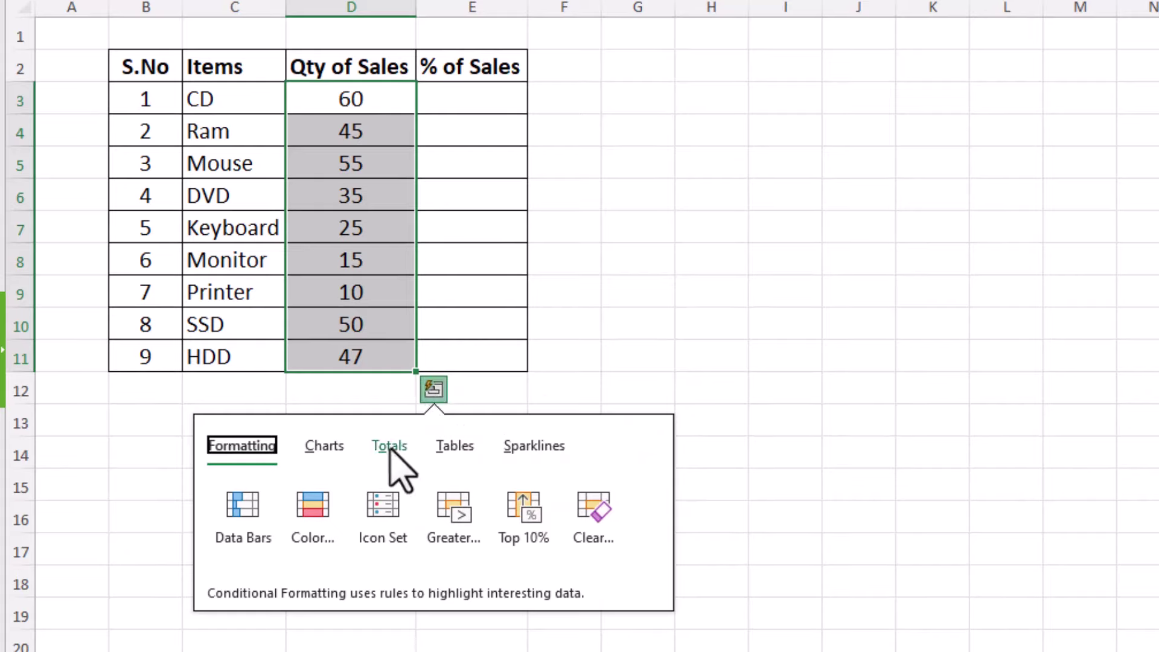
click(390, 446)
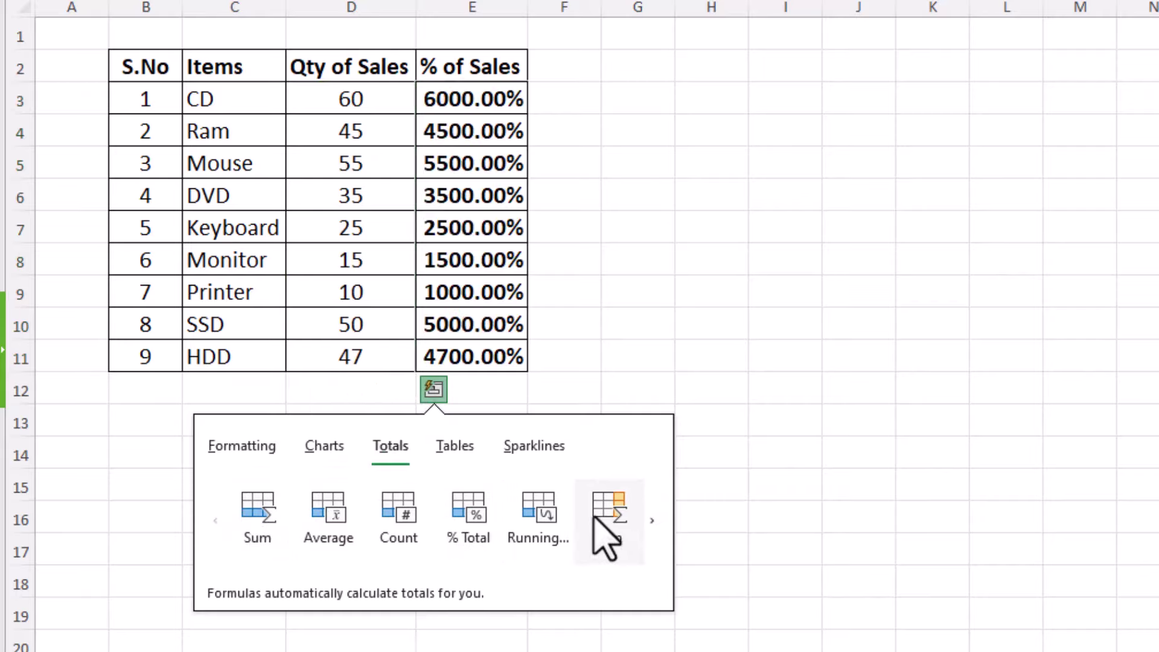
click(650, 523)
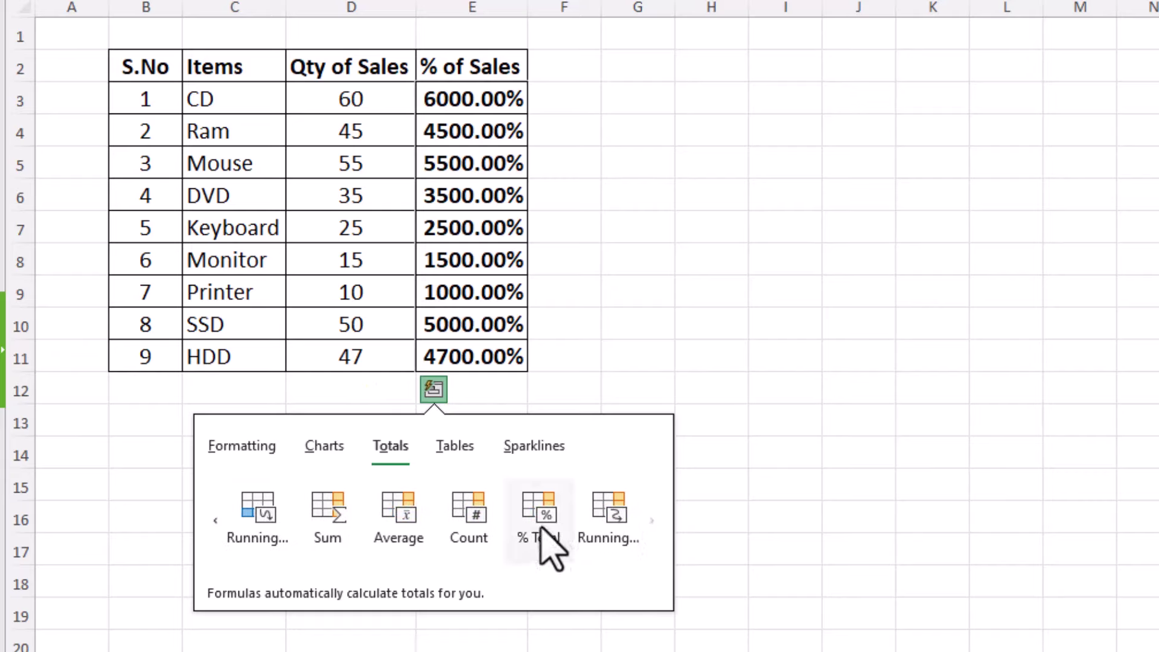
- Apply the % Total result to fill % of Sales, then select and review those values
click(539, 517)
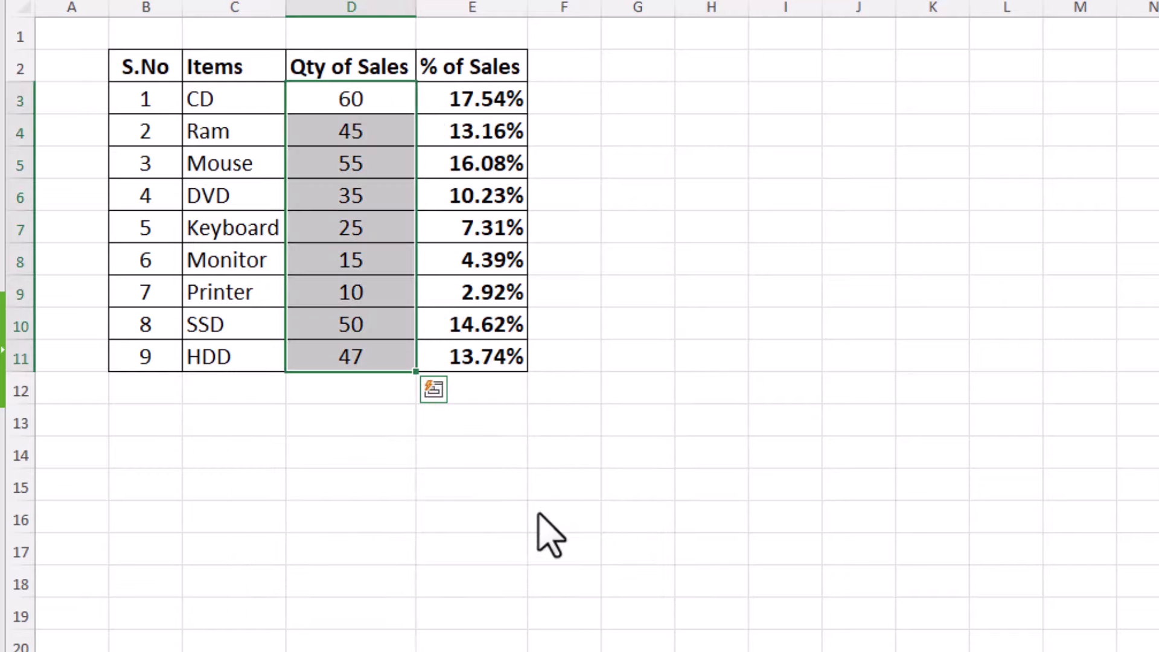
drag(467, 98, 465, 347)
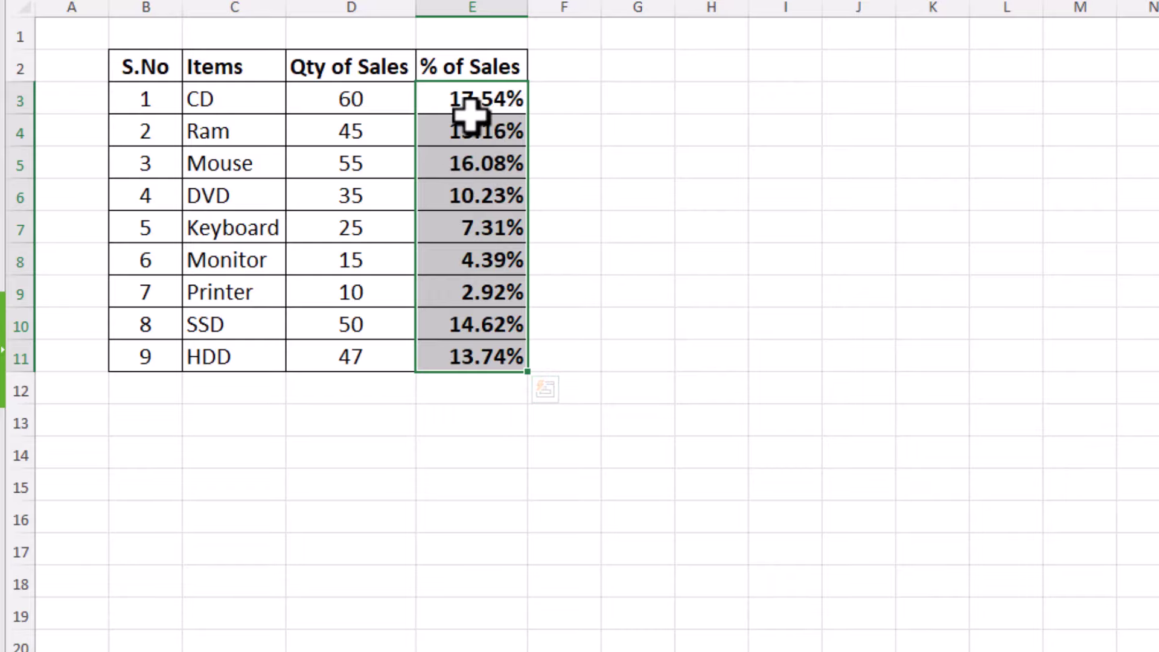
click(567, 228)
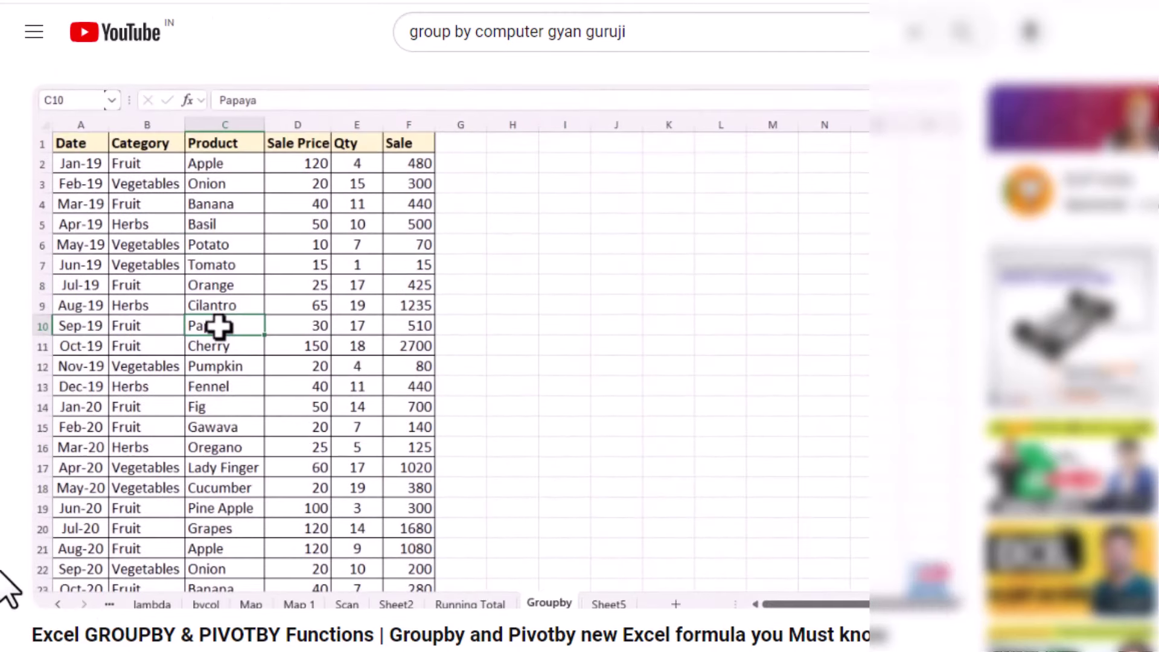
- Pause the video at 1:07 on the sales table, then select cell E4 on the blank sheet
click(67, 583)
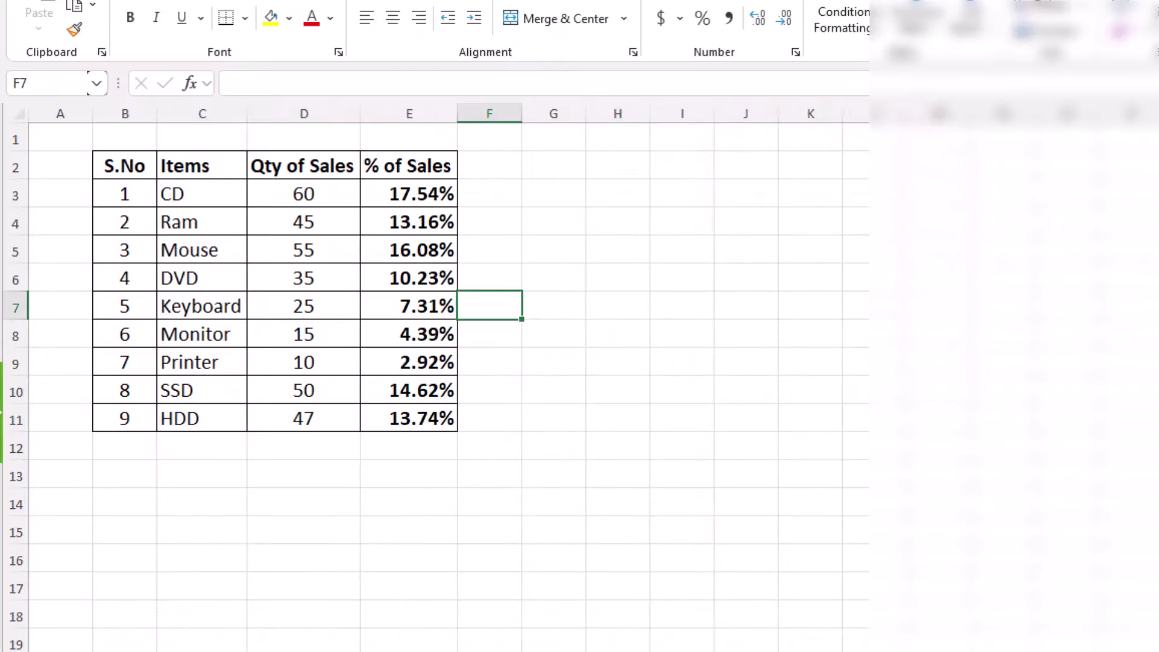
click(730, 365)
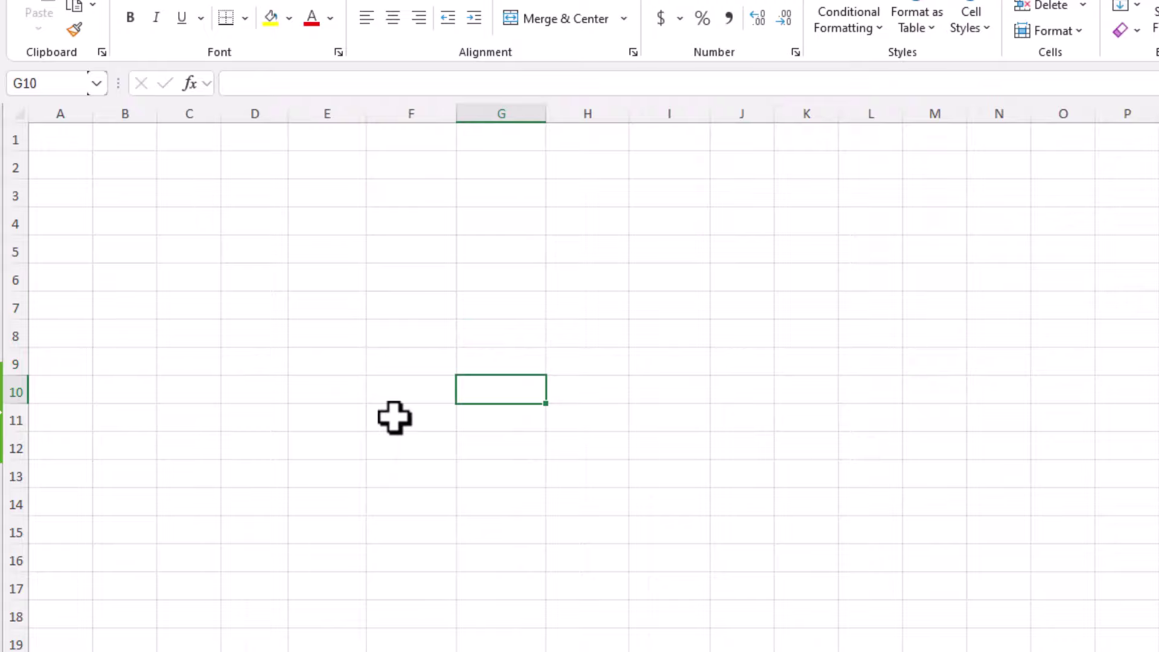
click(374, 242)
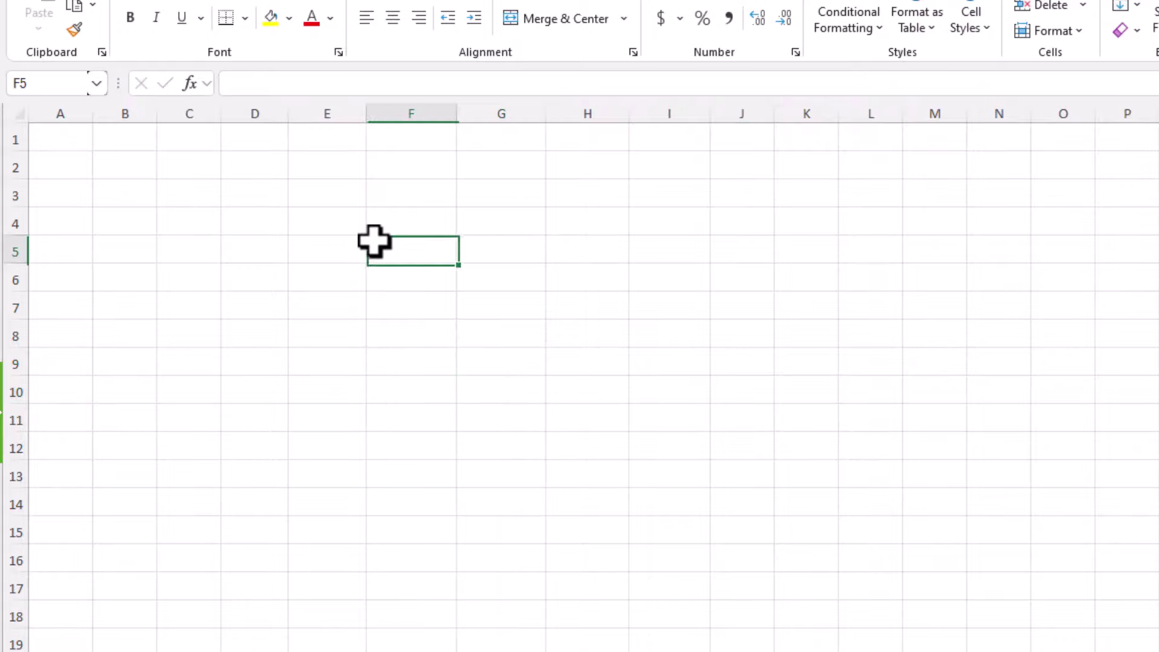
click(324, 225)
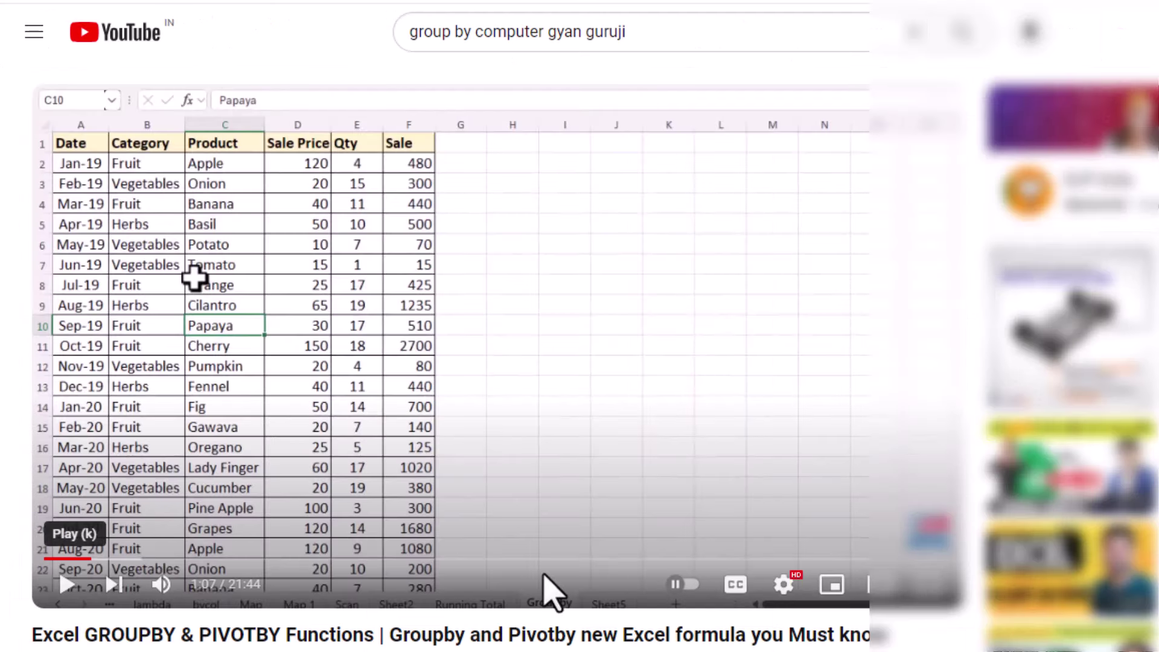
- Take a Shift+Win+S region screenshot of the video's sales table down to Jun-20
key(shift+super+s)
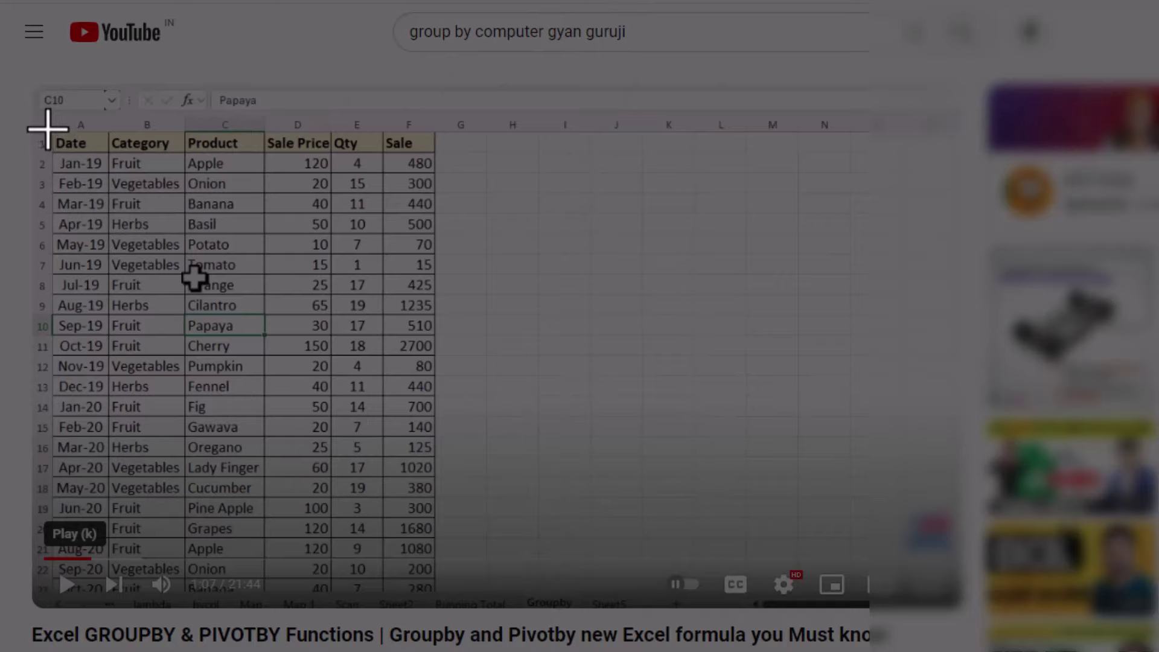
drag(48, 132, 439, 529)
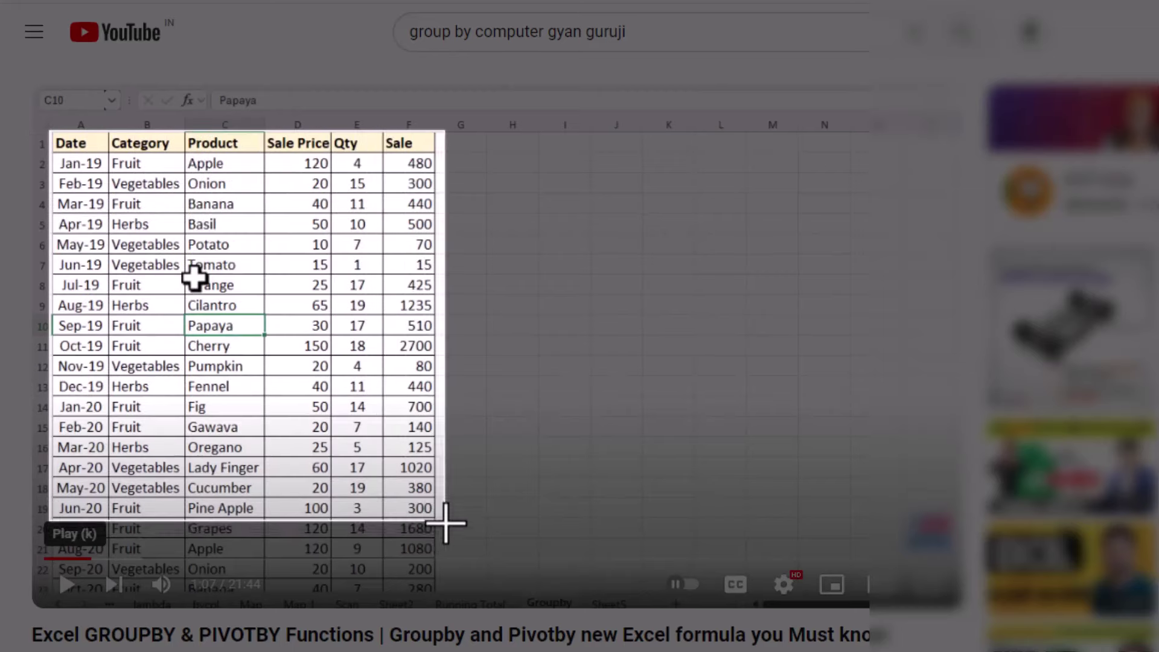
drag(438, 529, 443, 523)
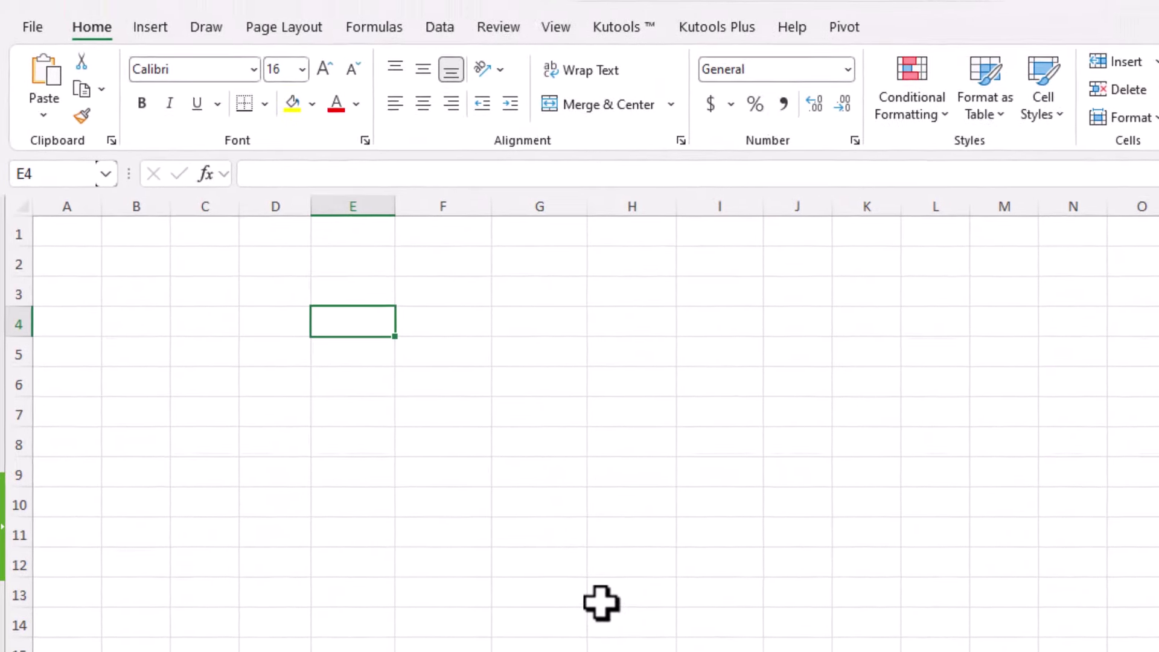
- Extract the Date, Category, Product, Sale Price and Qty table using Data > From Picture > Picture From Clipboard
click(530, 35)
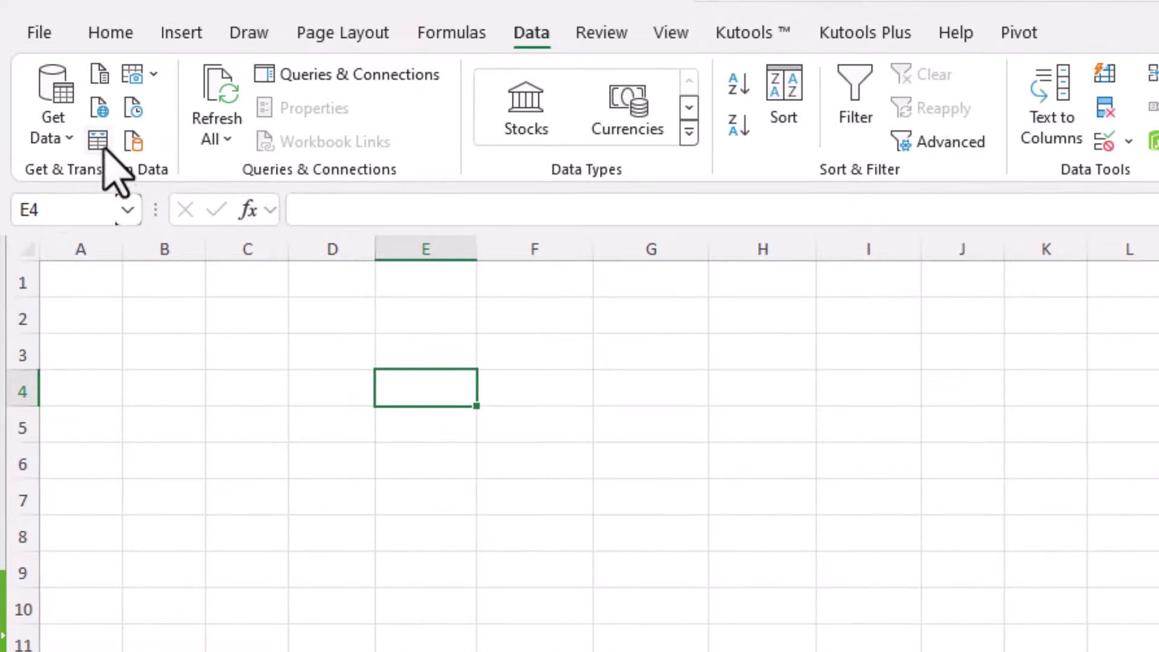
click(153, 76)
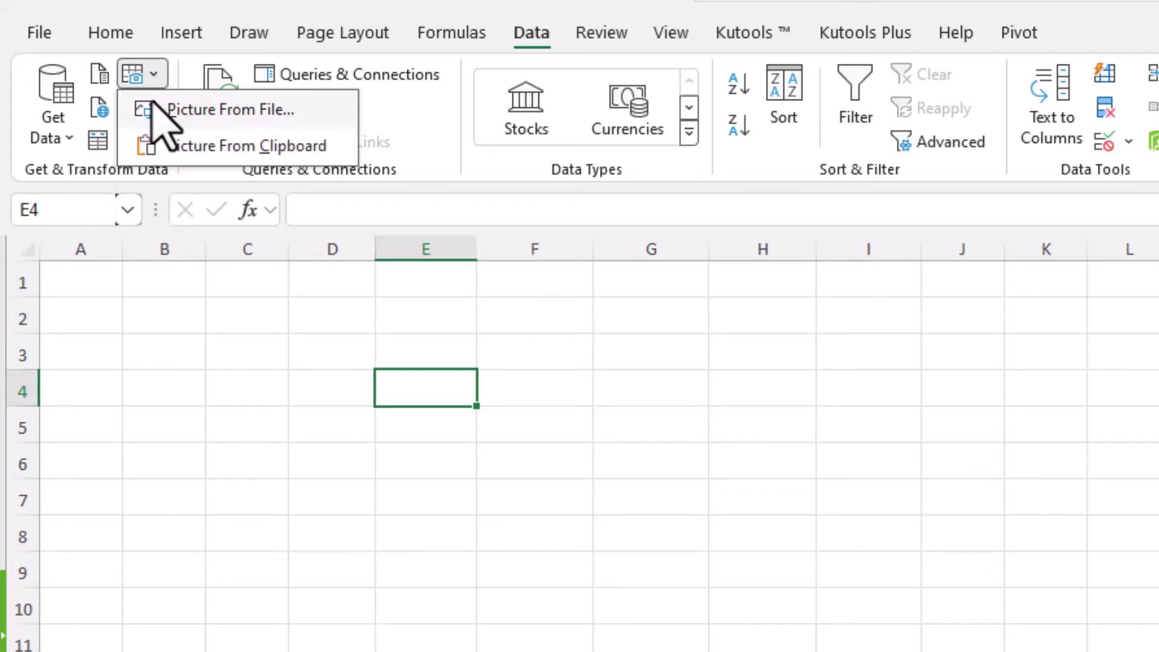
click(229, 147)
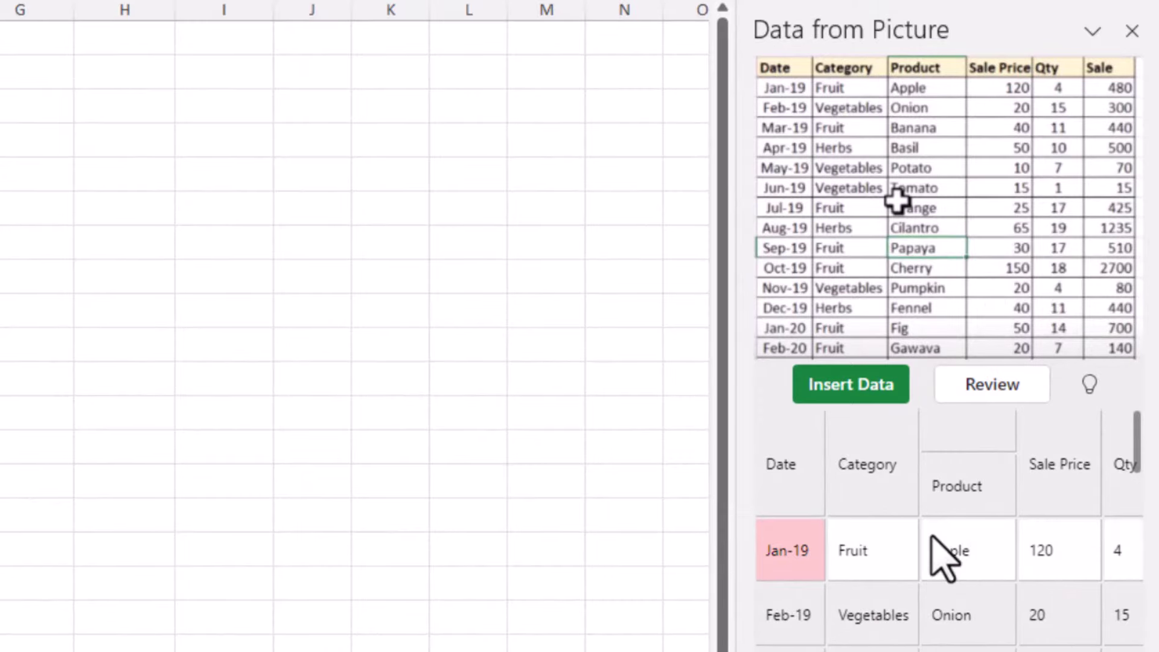
- Insert the recognised picture table starting at A1, choosing Insert Anyway to skip the flagged items
scroll(935, 550, down, 2)
scroll(938, 559, down, 2)
scroll(939, 558, down, 1)
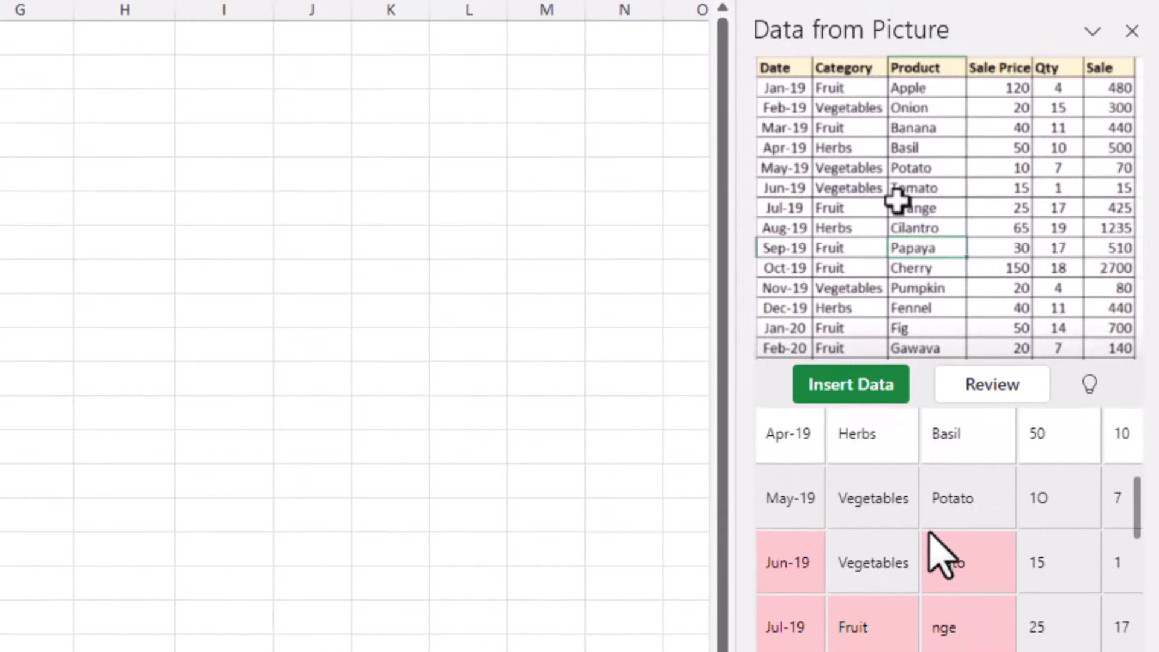
scroll(940, 557, up, 3)
scroll(929, 537, up, 2)
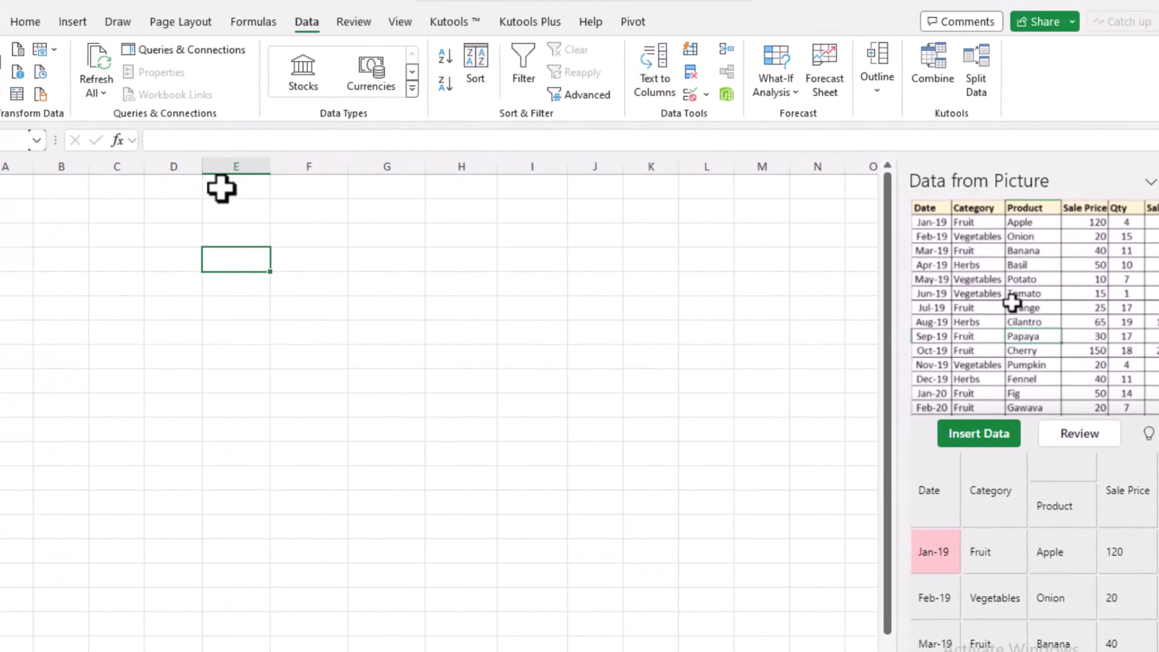
click(9, 187)
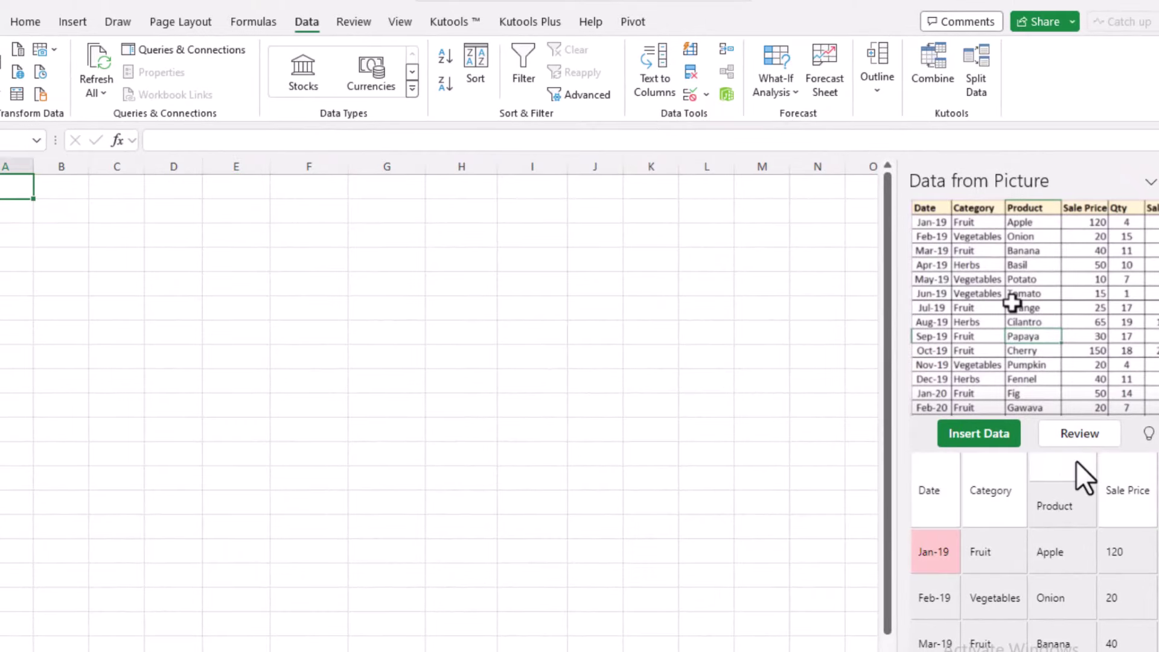
click(992, 434)
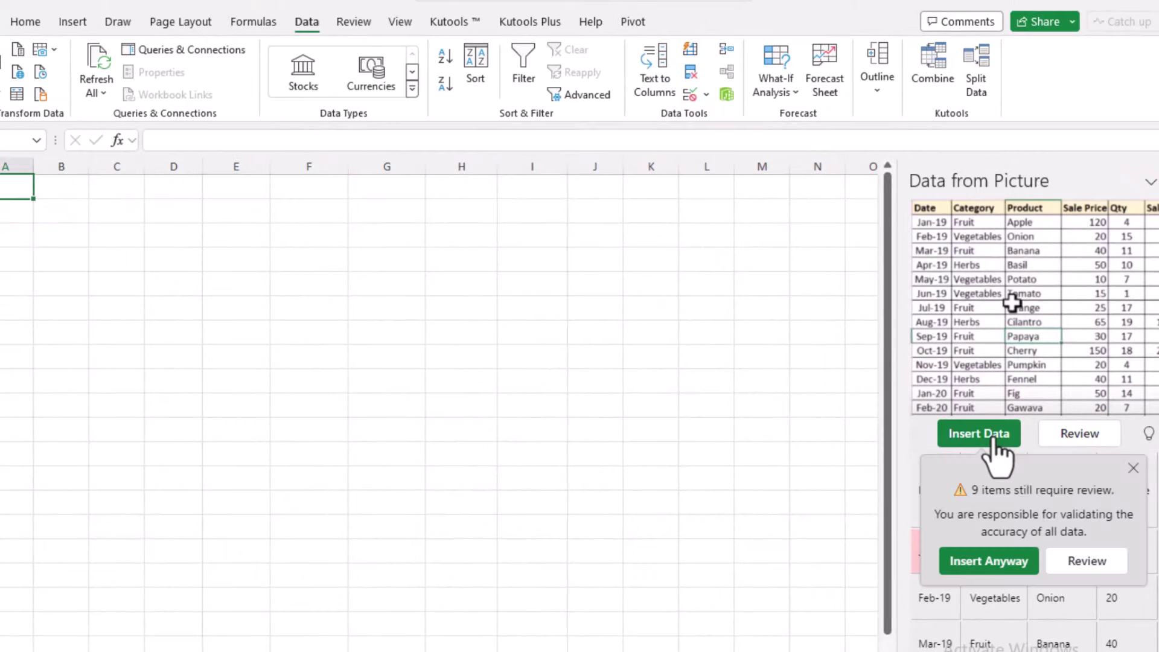
click(990, 562)
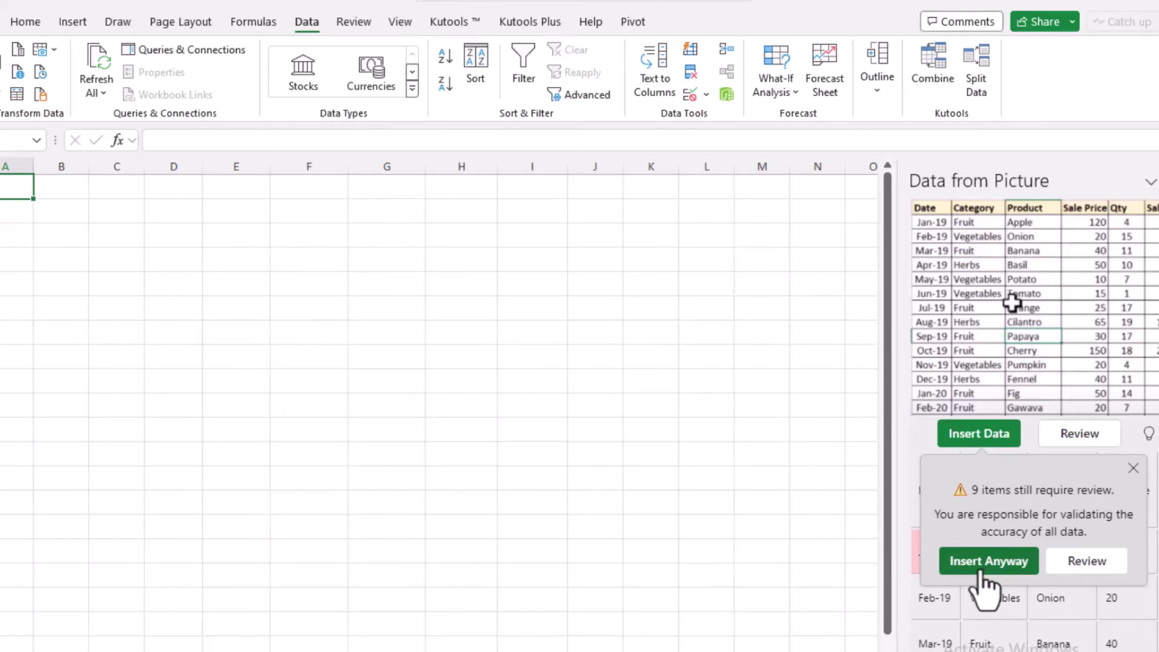
click(978, 567)
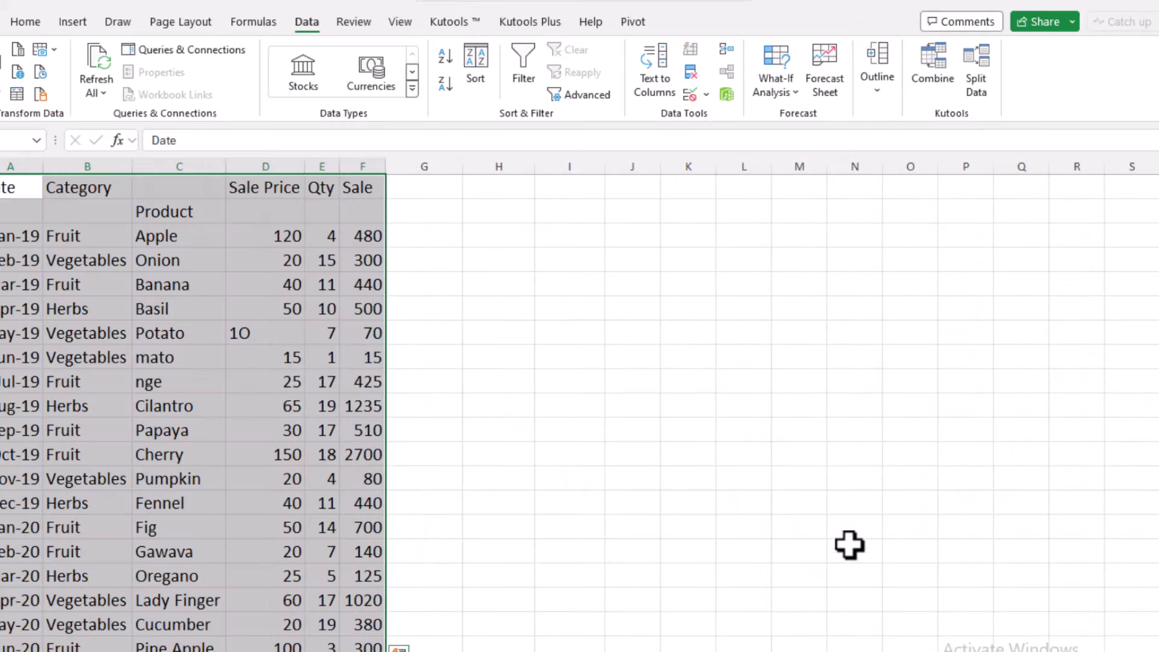
- Inspect the inserted table's misplaced Product header and product entries, including misreads like 'mato'
click(109, 310)
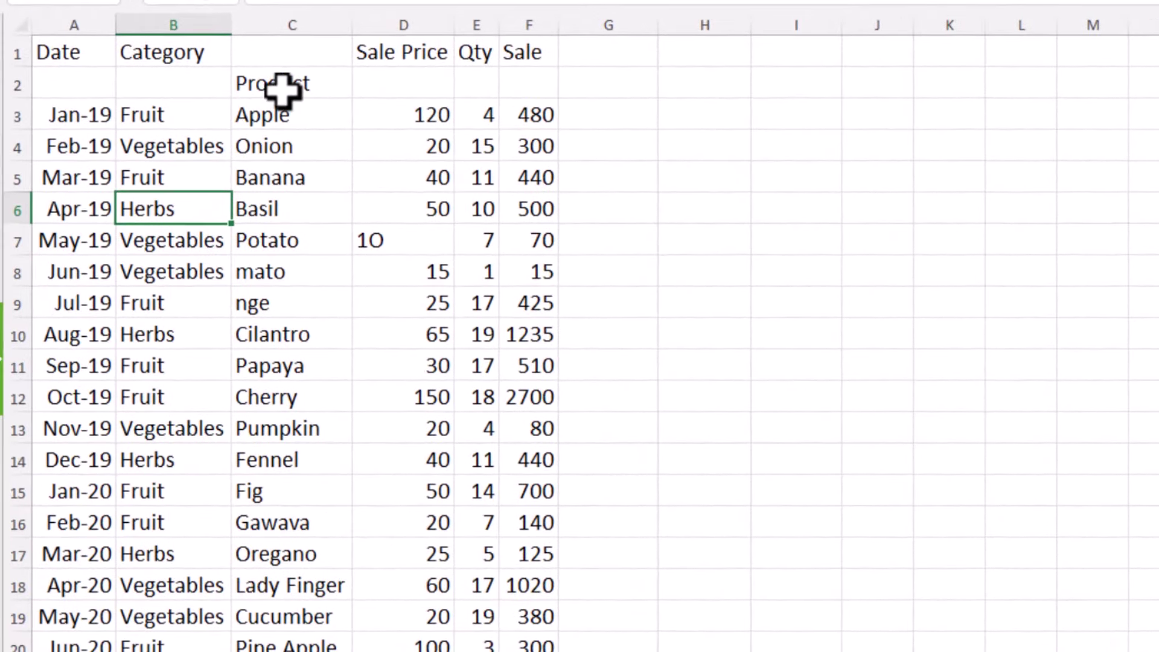
click(280, 87)
click(293, 214)
scroll(293, 283, down, 2)
- Make the table's header row A1:F1 bold
scroll(293, 283, down, 1)
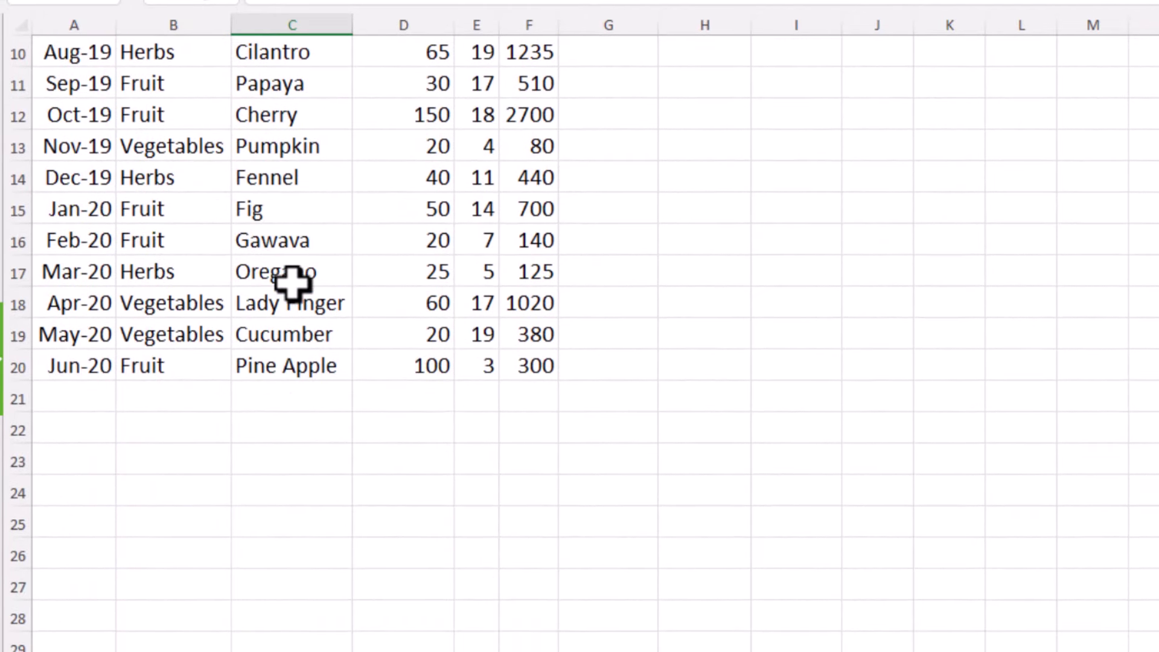
scroll(293, 284, up, 3)
scroll(292, 282, down, 1)
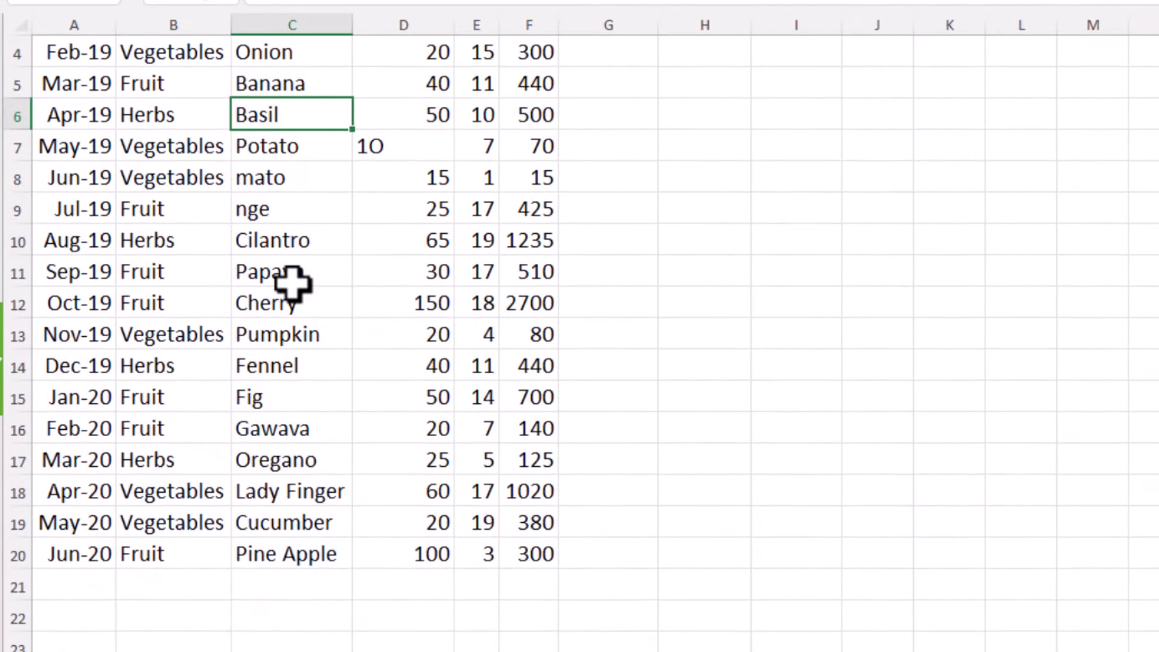
scroll(292, 284, up, 1)
drag(89, 59, 542, 199)
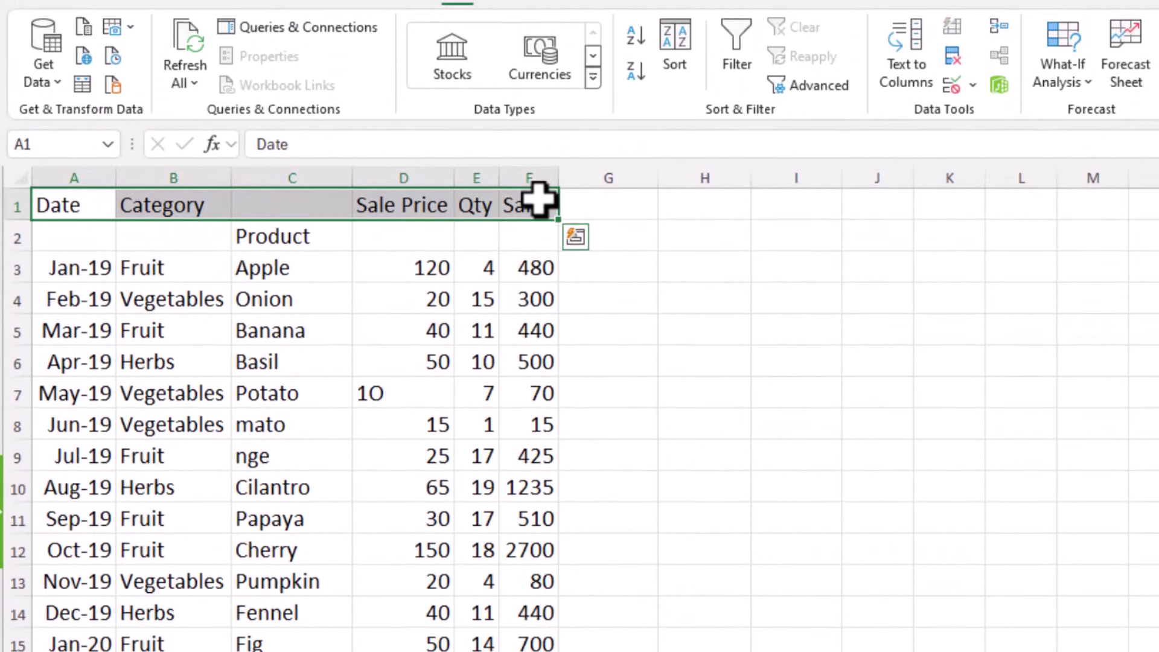
key(ctrl+b)
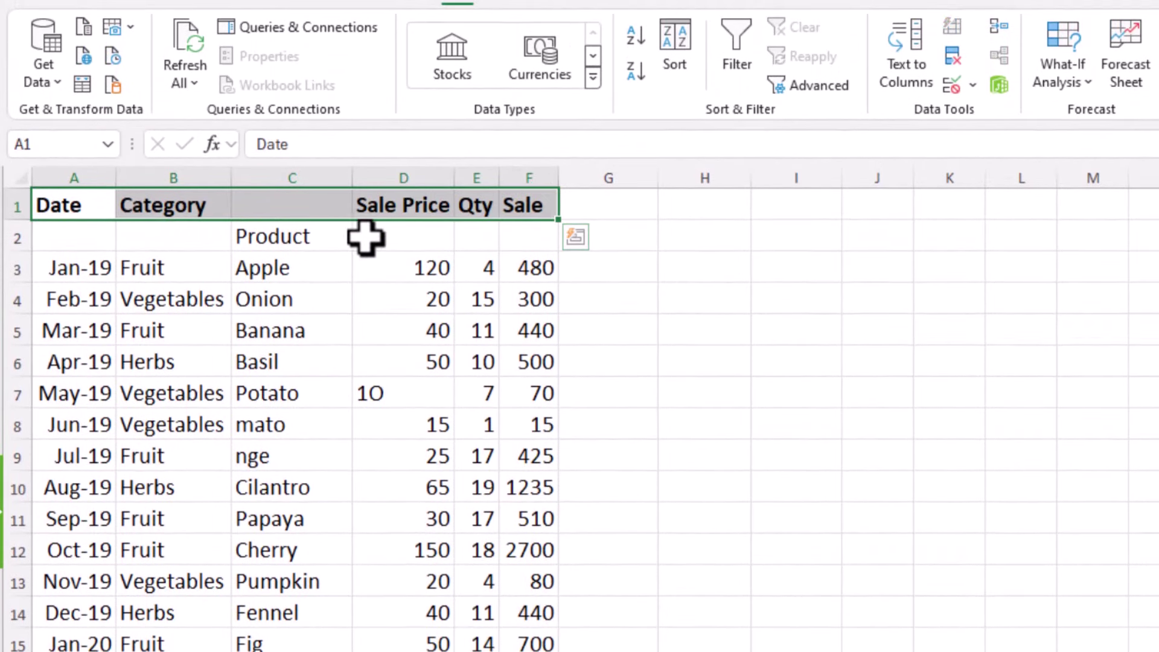
- Cut the Product header from C2 and paste it into C1
click(332, 236)
key(ctrl+x)
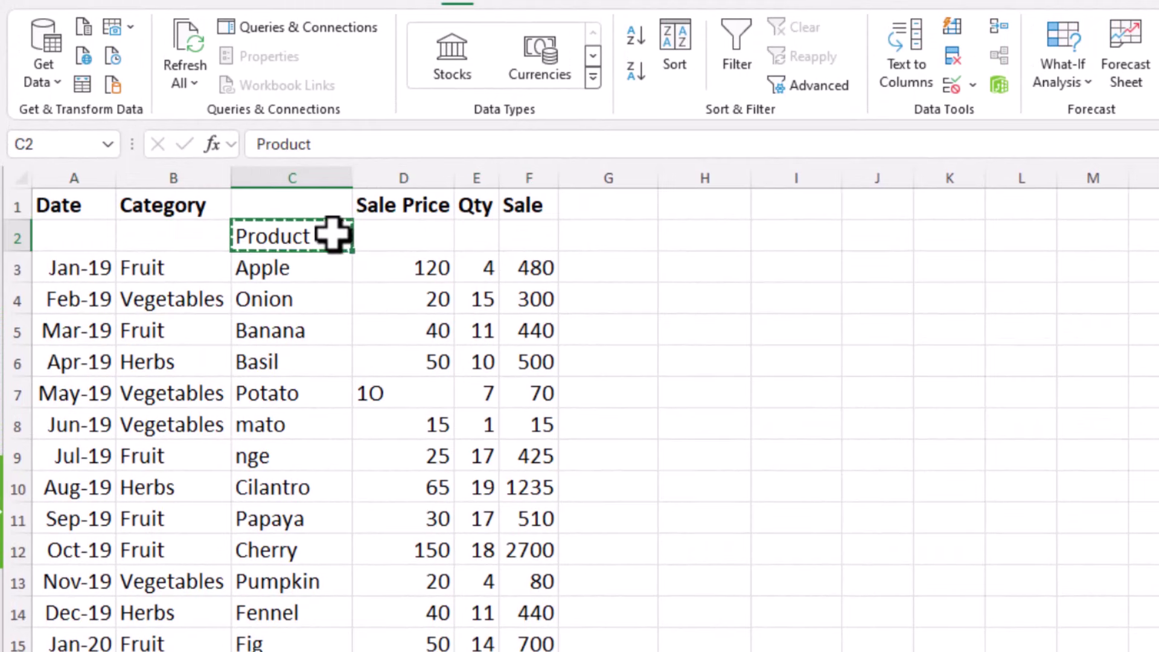
click(318, 208)
key(ctrl+v)
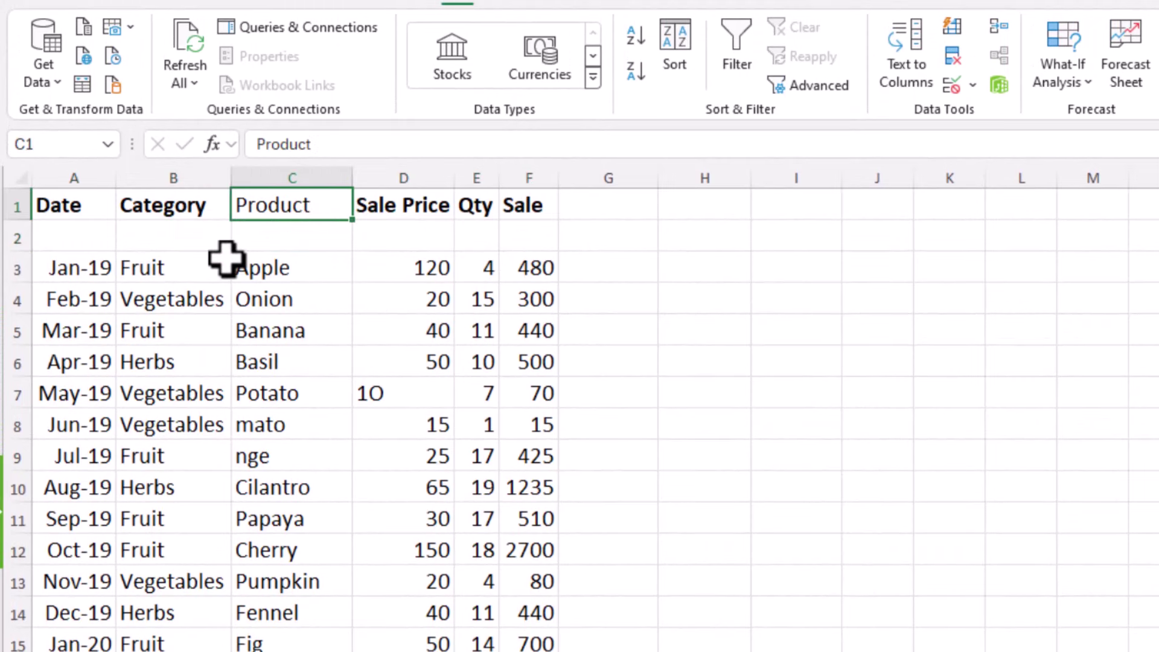
click(225, 259)
- Delete the empty row 2 beneath the headers and check the cleaned-up table
click(9, 237)
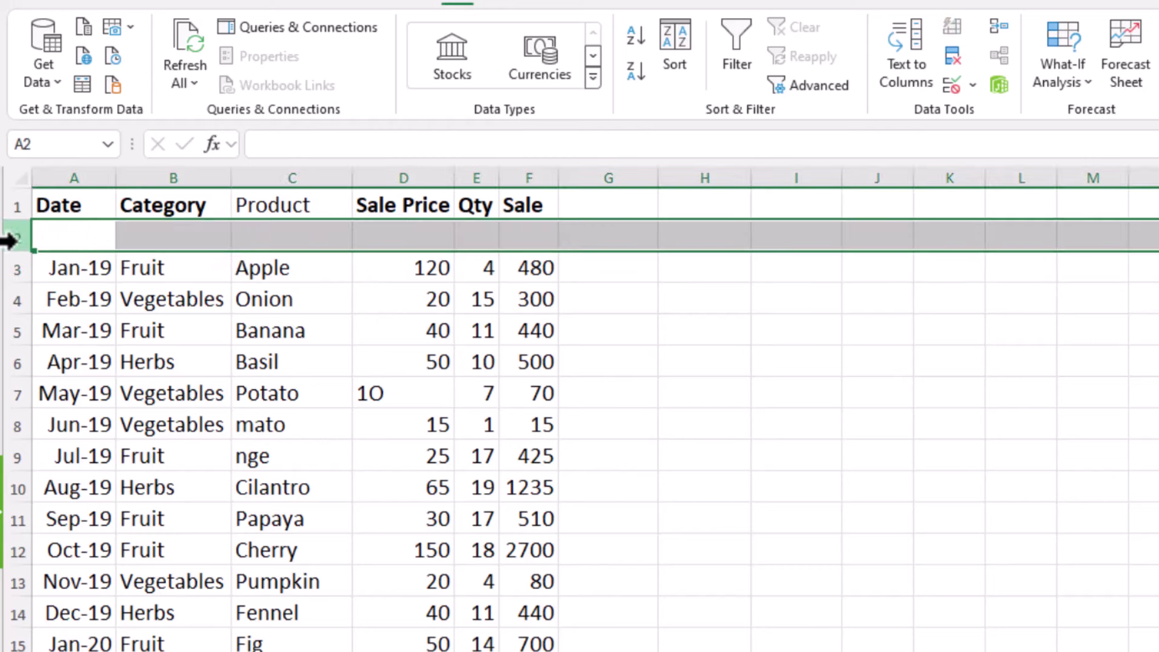
right_click(55, 238)
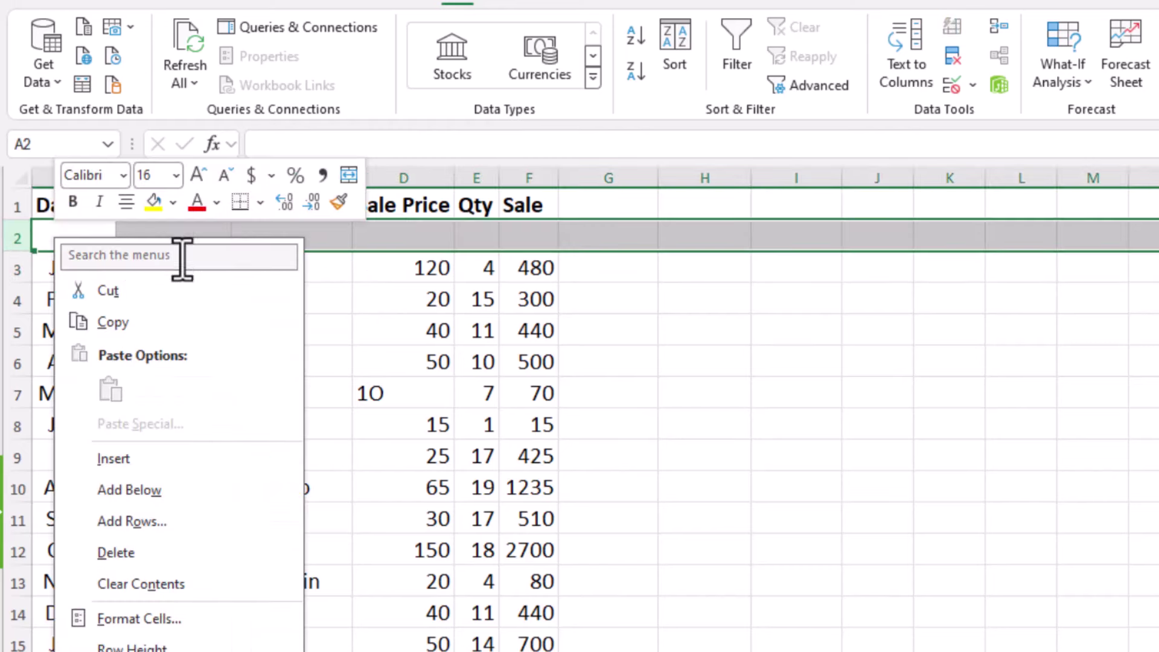
click(152, 553)
click(277, 468)
drag(79, 214, 529, 649)
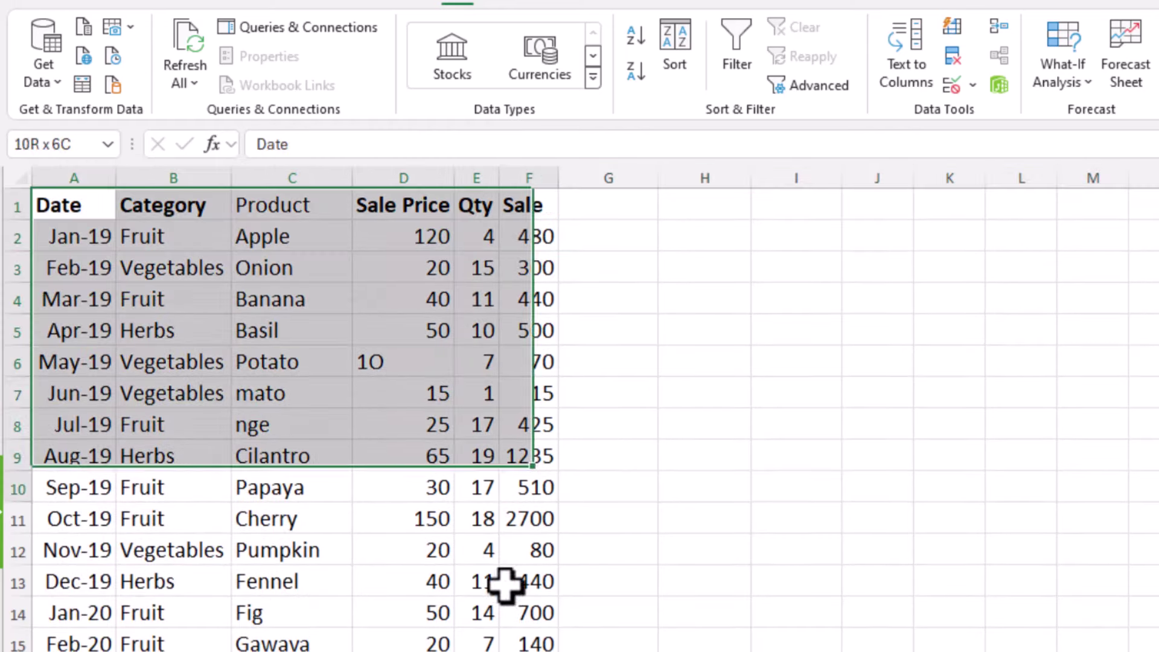
click(457, 641)
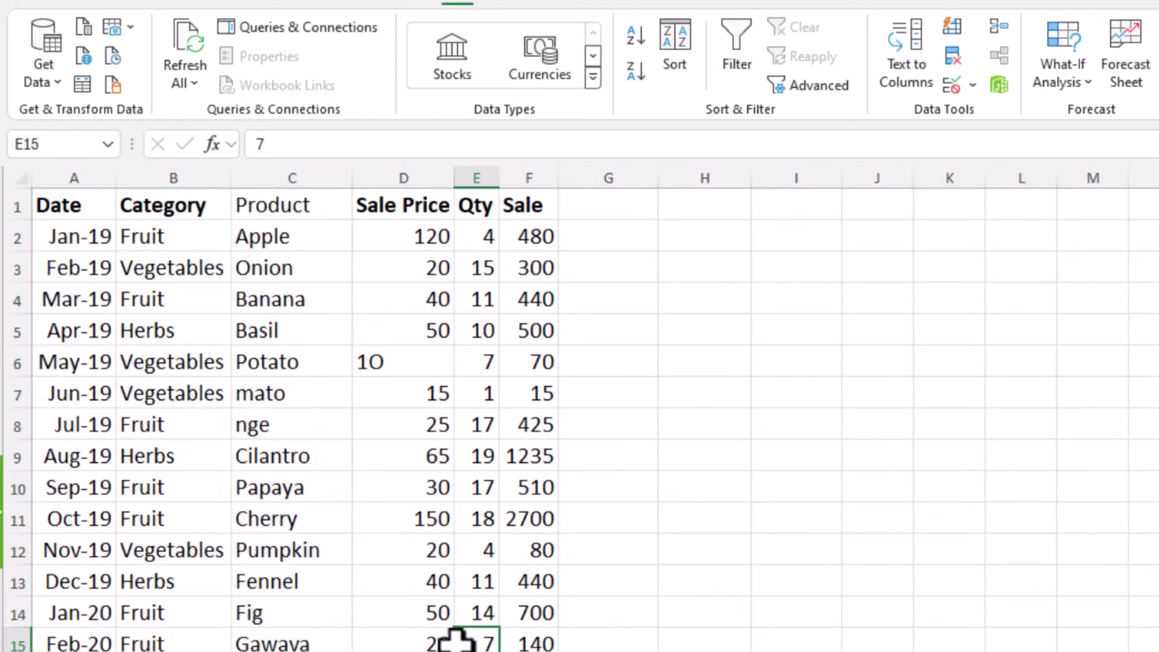
click(633, 581)
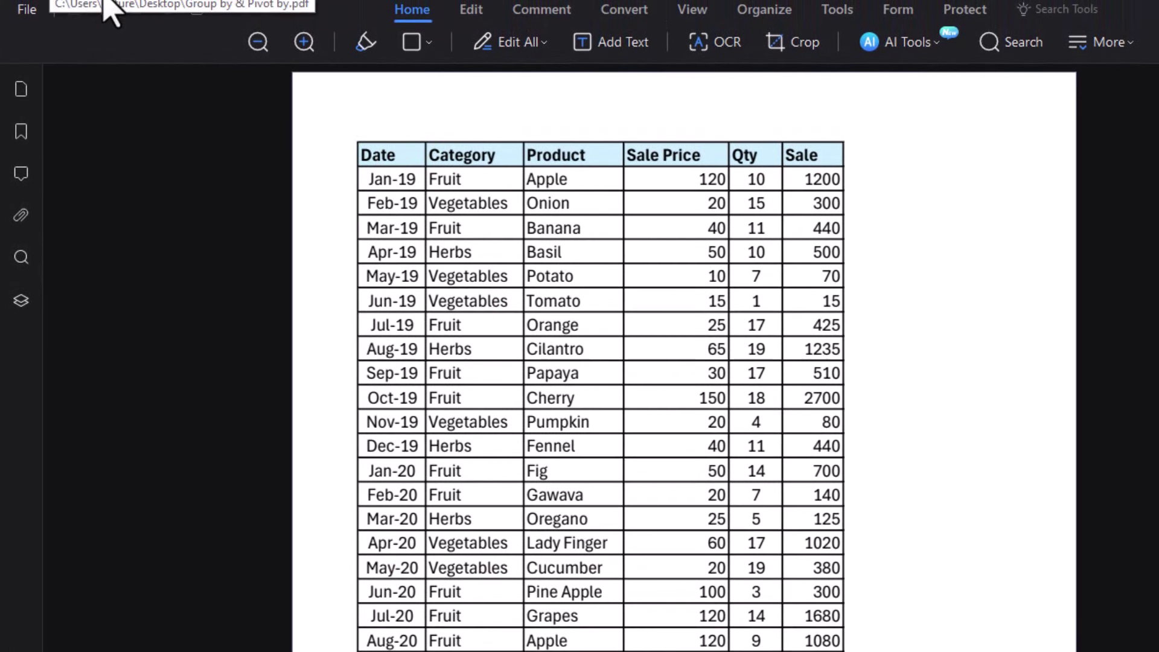
- Scroll through the two-page sales table in Group by & Pivot by.pdf, then return to the top
scroll(576, 341, down, 8)
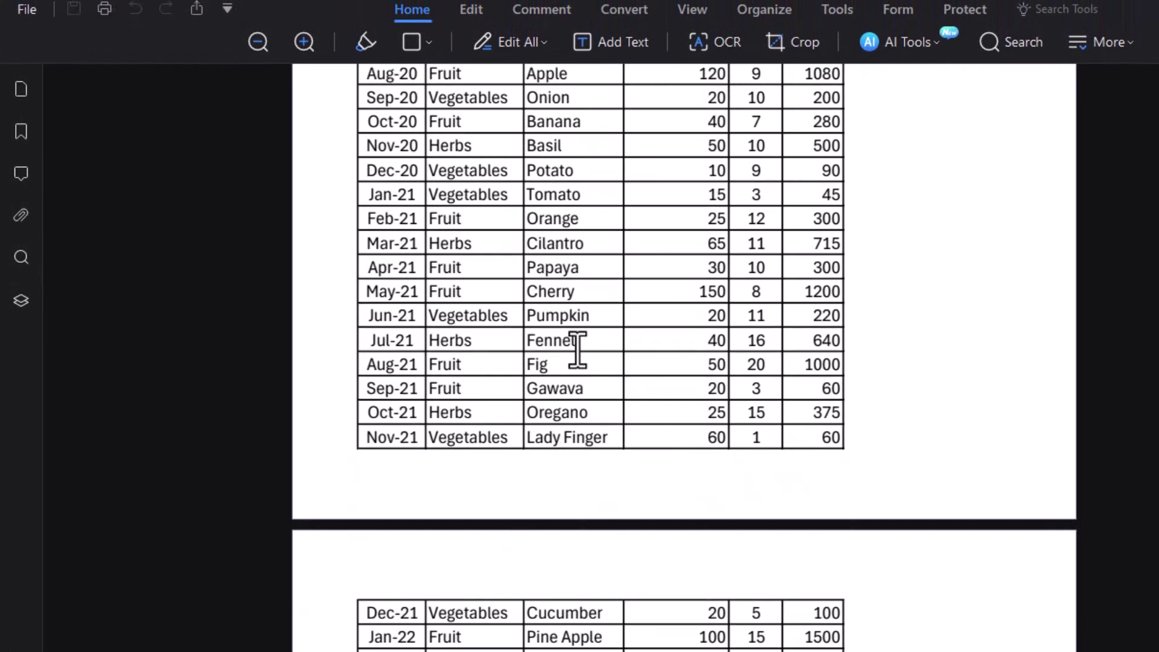
scroll(576, 341, down, 4)
scroll(578, 347, down, 8)
scroll(577, 349, down, 1)
scroll(578, 349, up, 1)
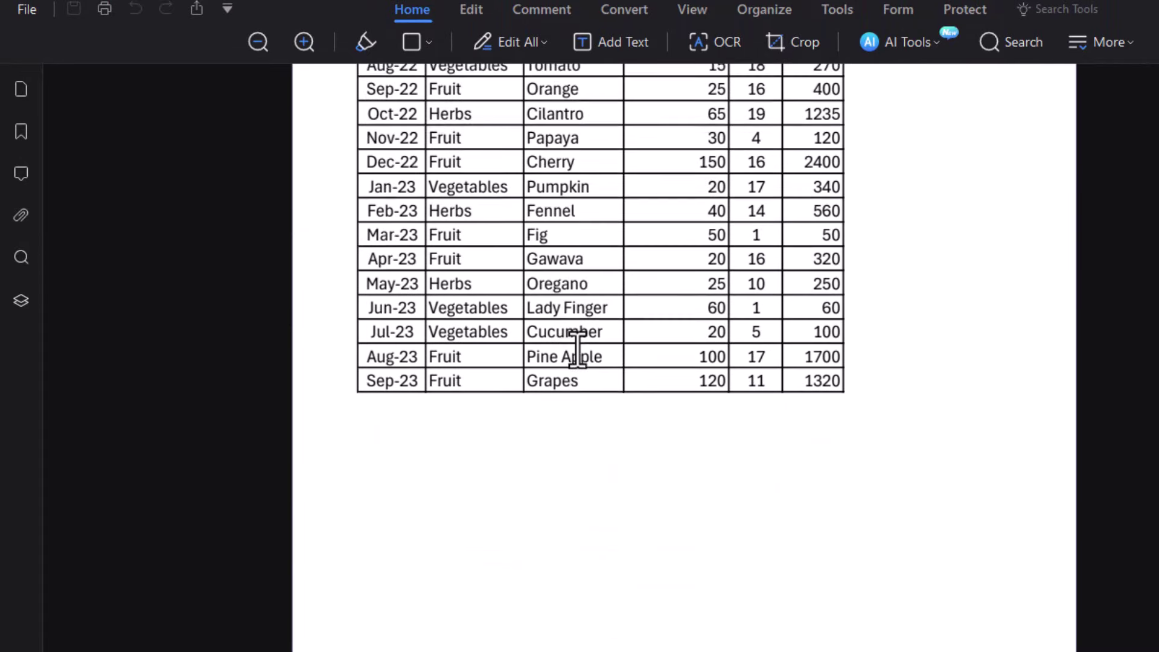
scroll(578, 349, up, 9)
scroll(577, 349, up, 10)
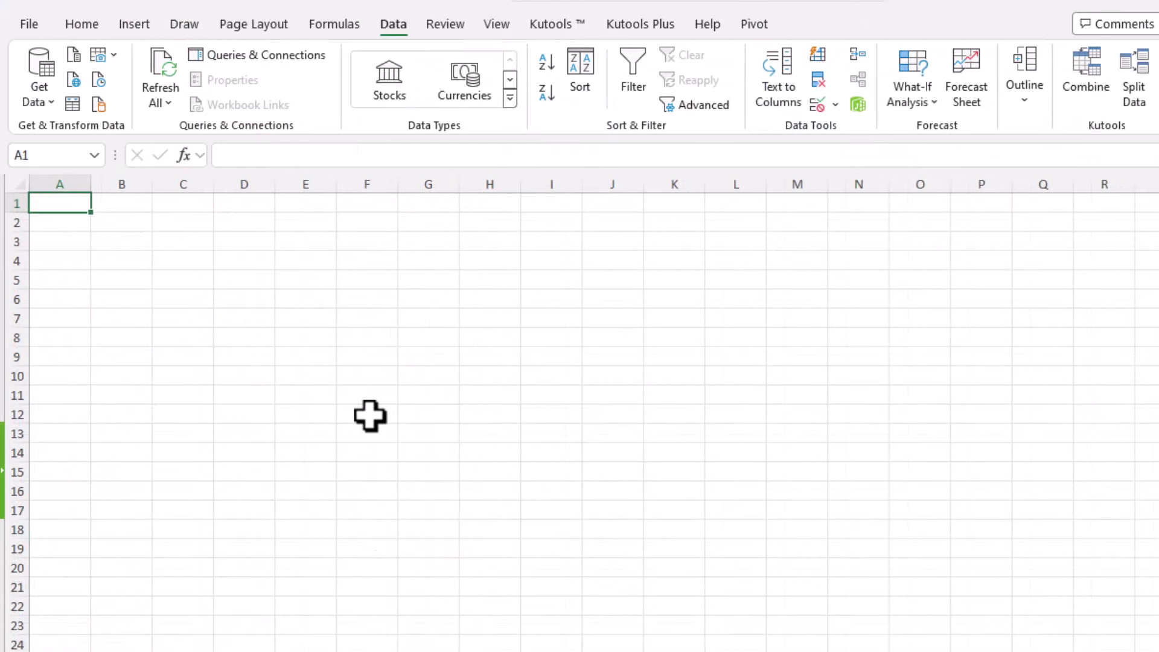
- From cell A1, import Group by & Pivot by.pdf from the Desktop using Get Data From PDF
click(370, 416)
click(59, 207)
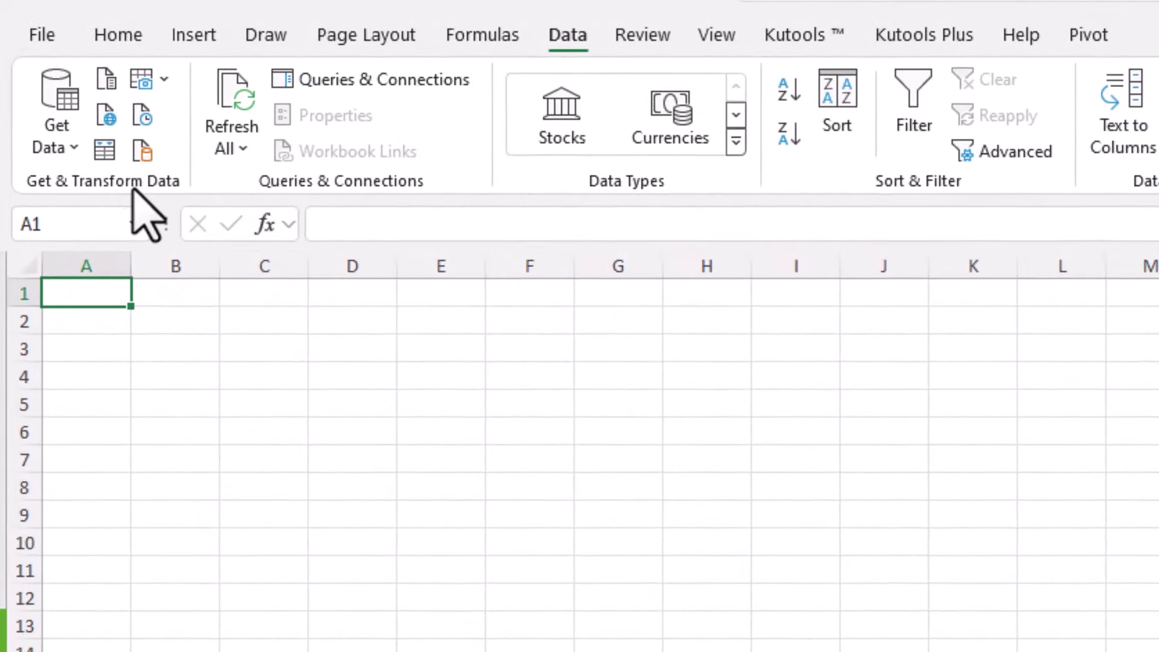
click(75, 147)
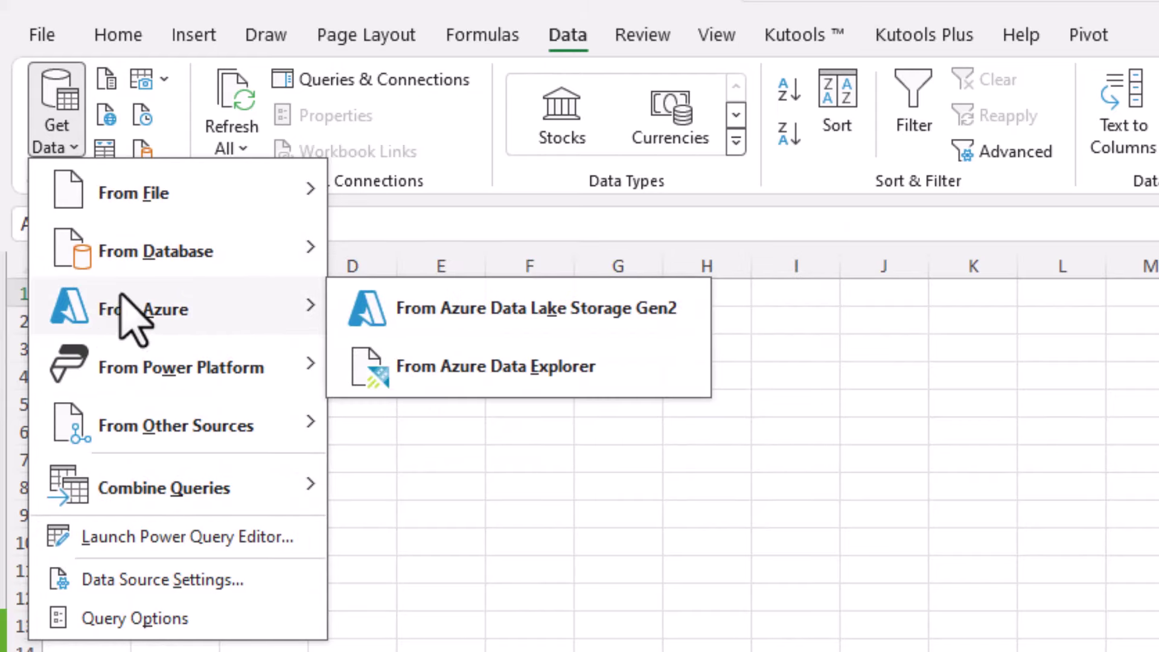
mouse_move(145, 192)
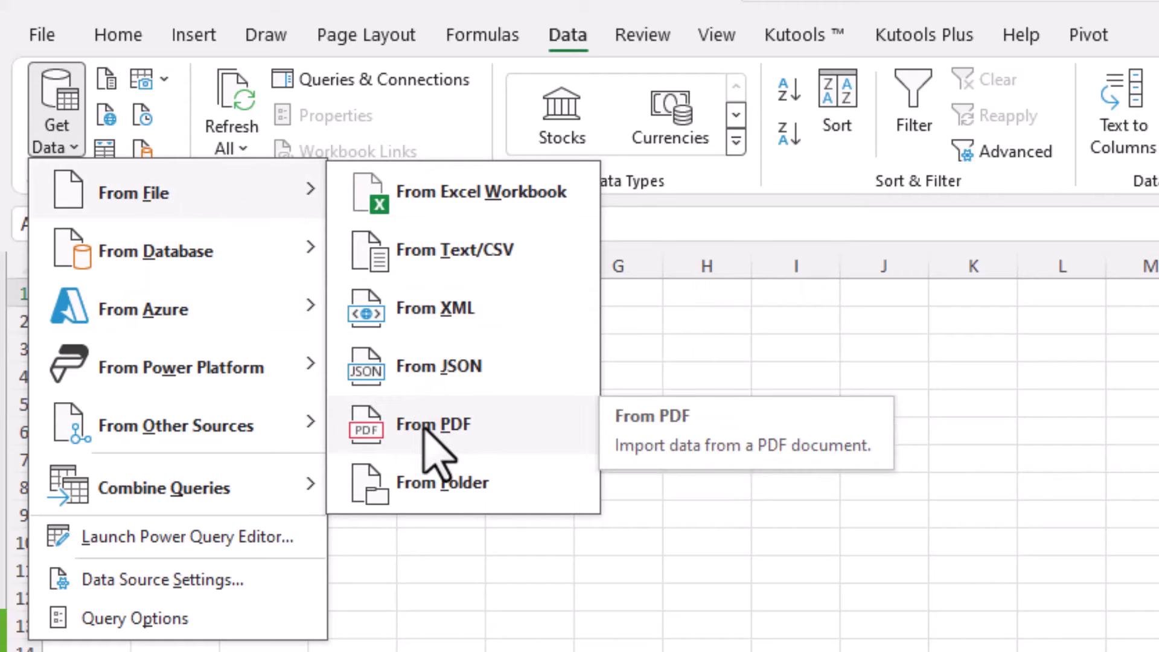
click(370, 431)
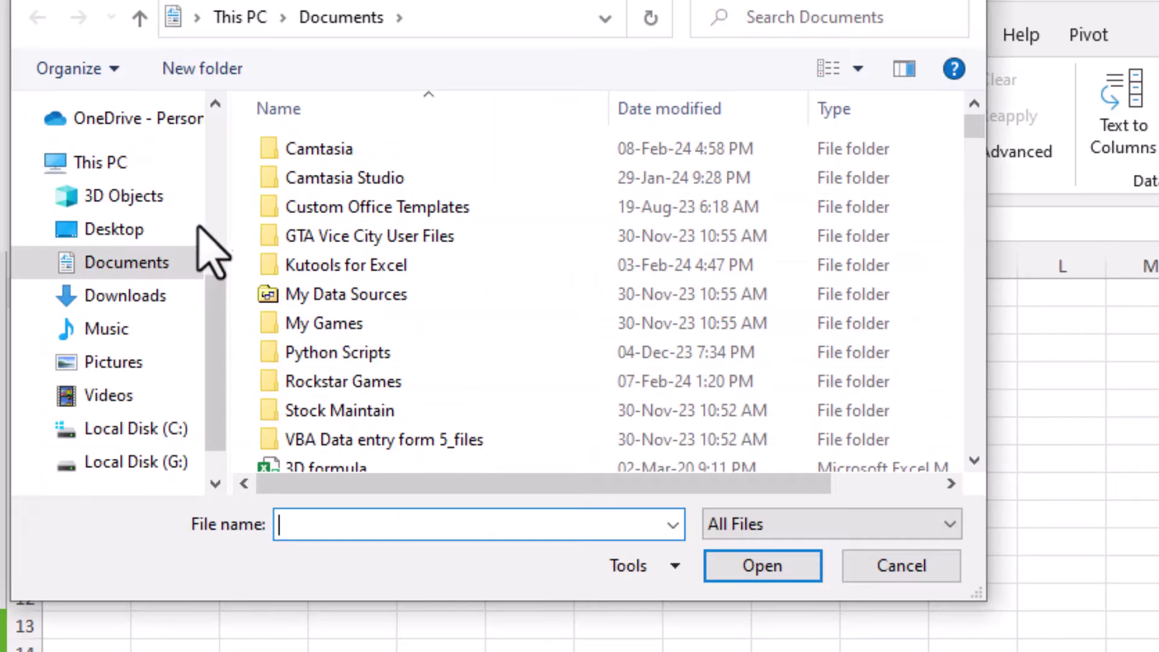
click(125, 229)
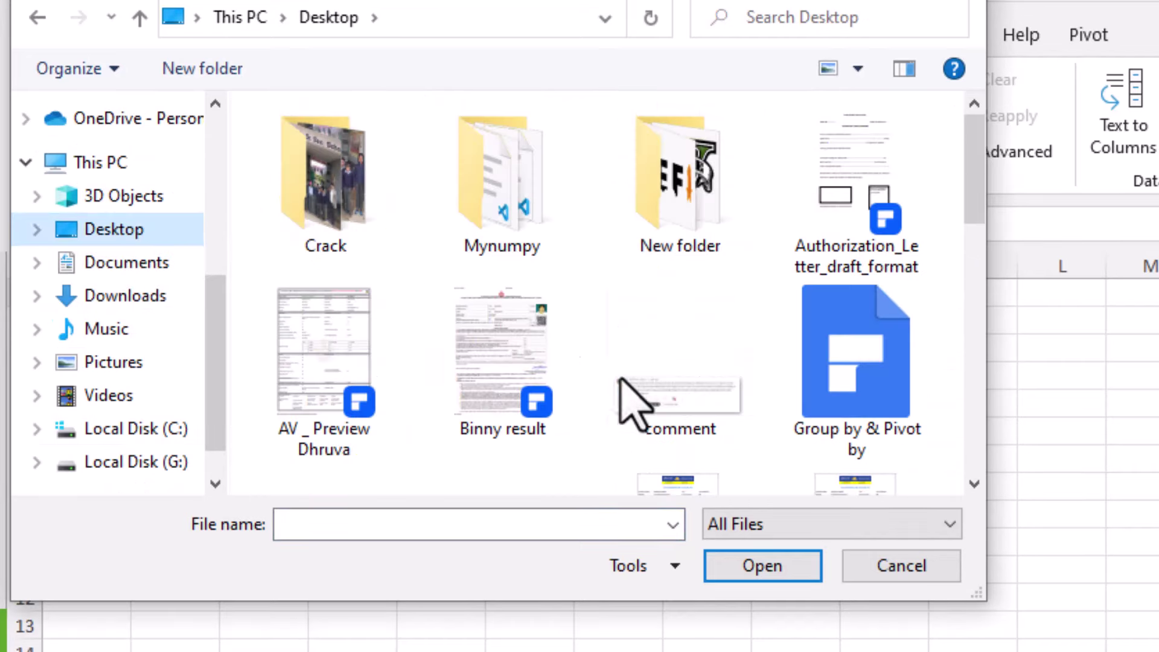
click(844, 376)
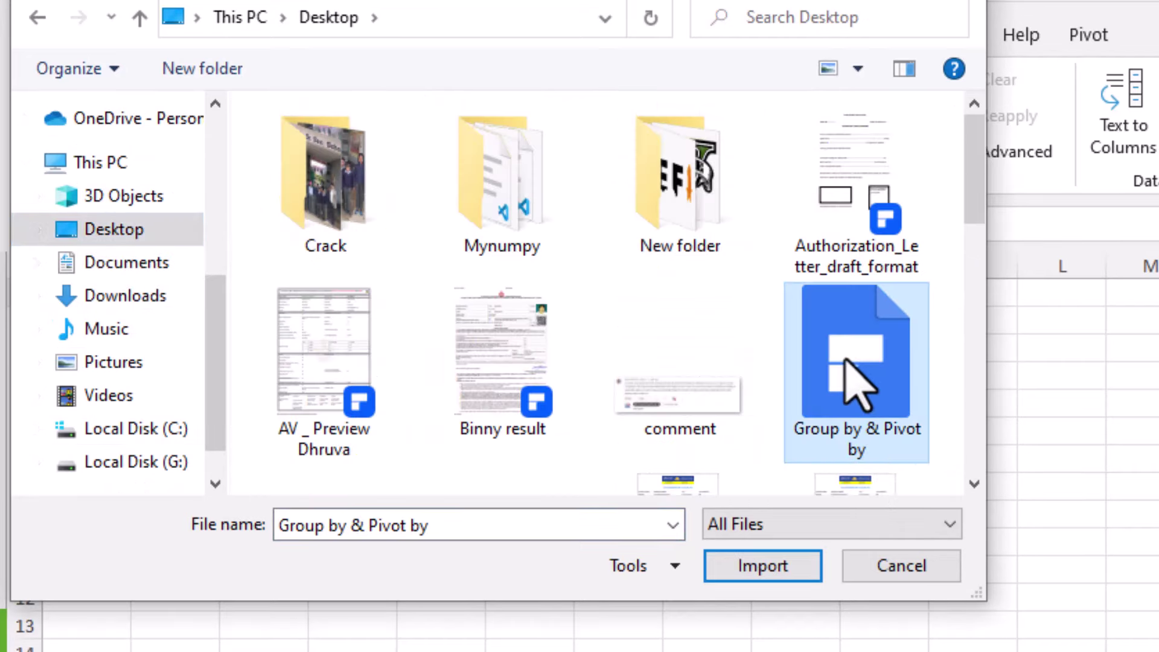
click(782, 591)
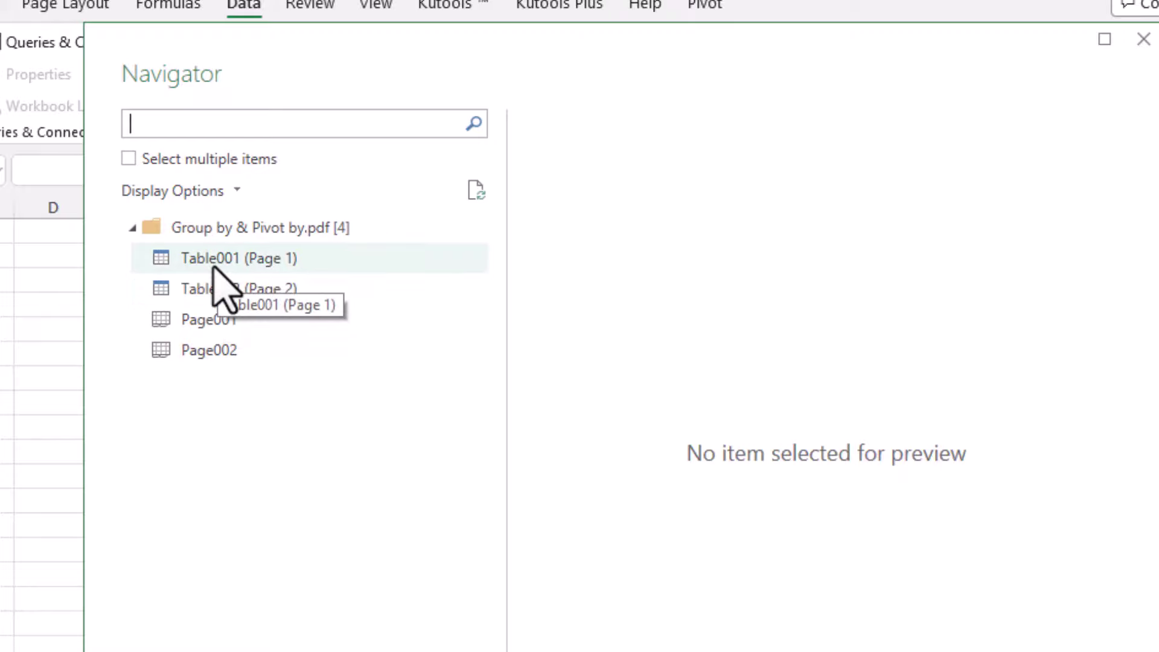
- Preview the Page001 and Page002 tables in the Navigator
click(209, 319)
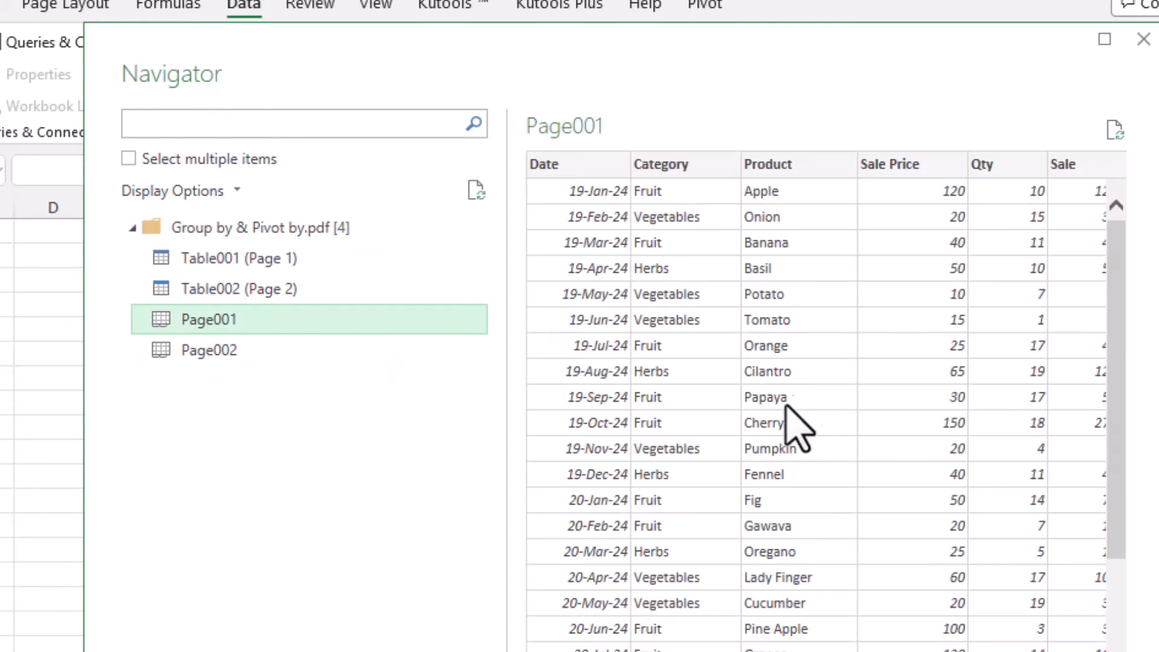
scroll(761, 489, down, 4)
scroll(760, 489, up, 2)
scroll(754, 486, up, 3)
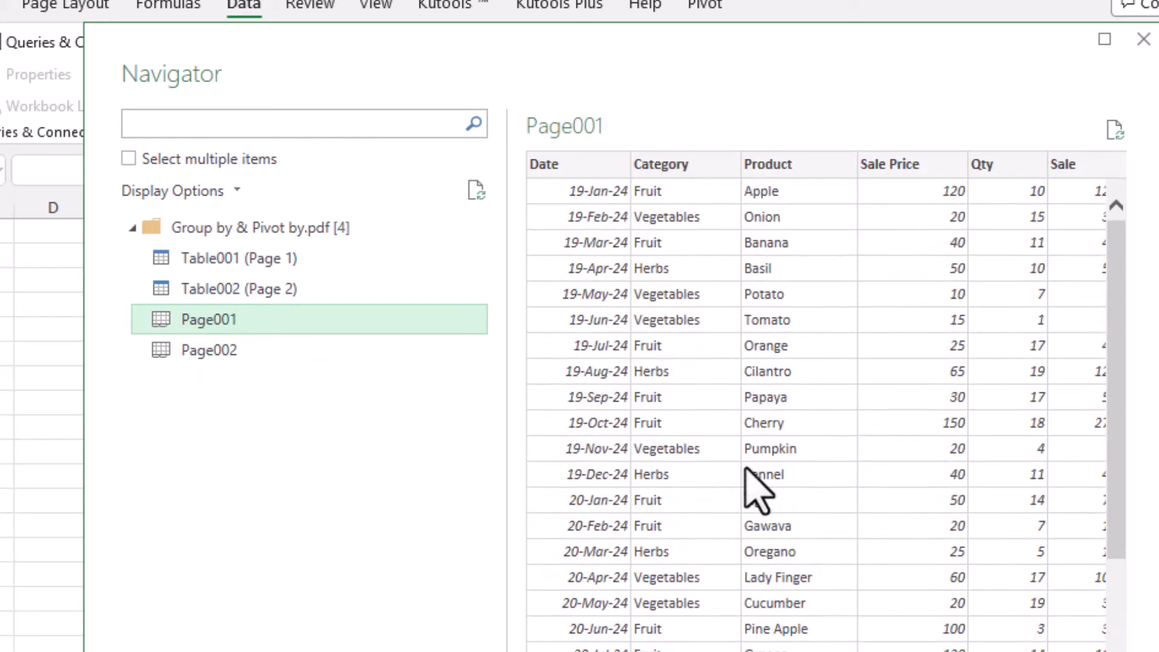
click(211, 350)
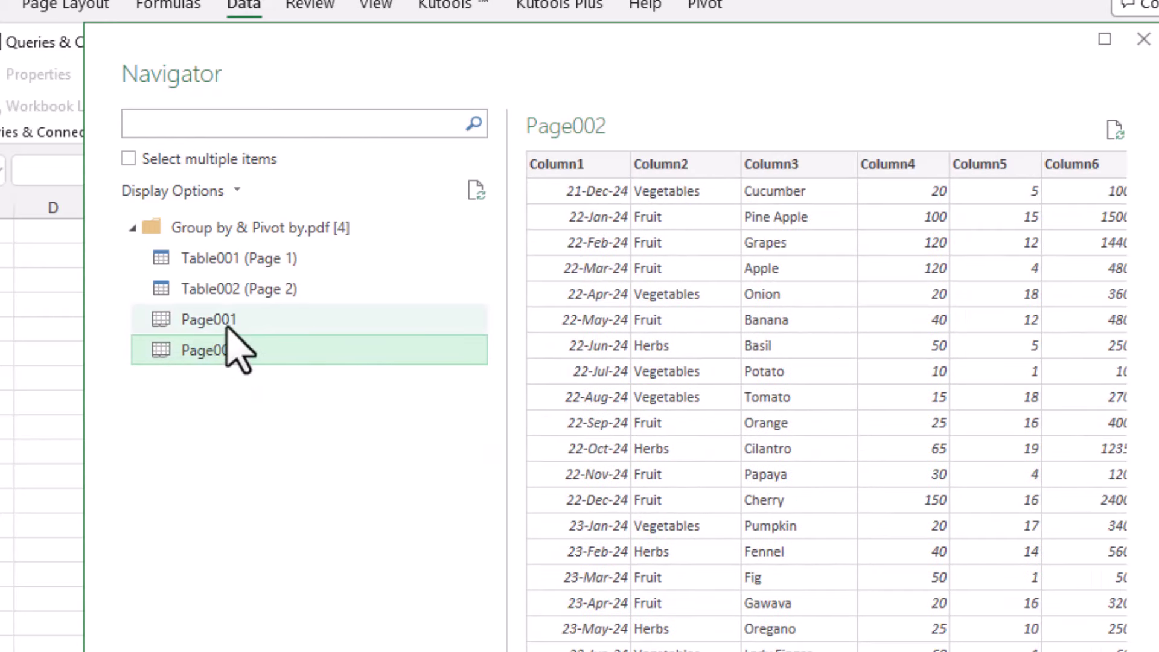
click(151, 322)
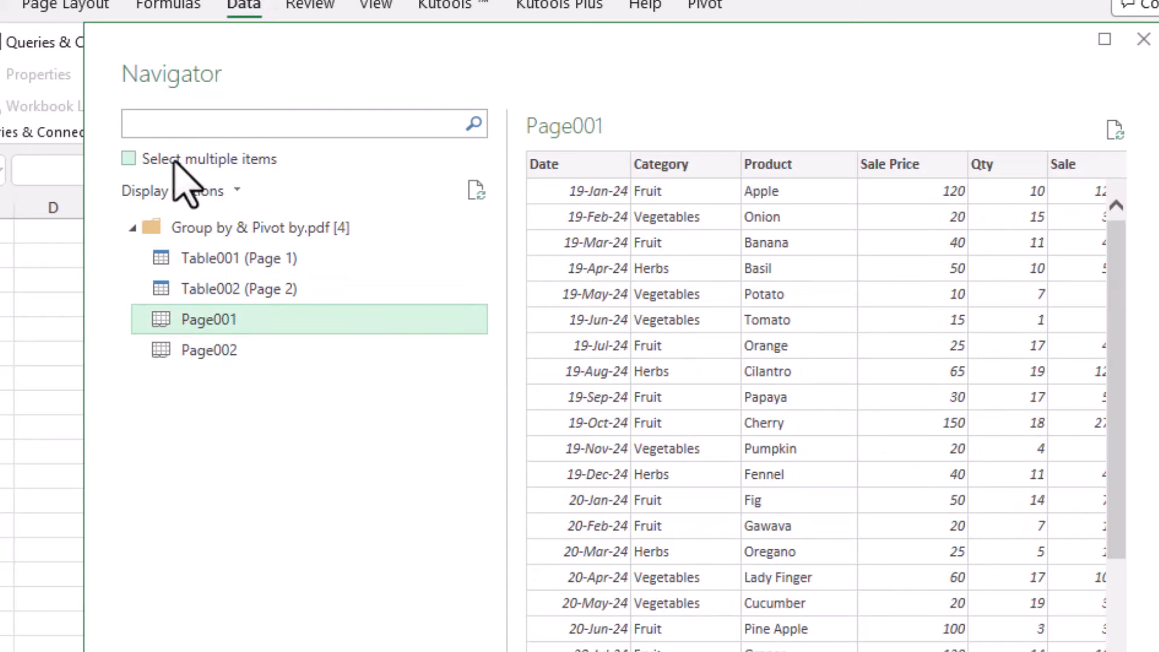
- Enable Select multiple items, tick Page001 and Page002, and choose Load To..
click(128, 159)
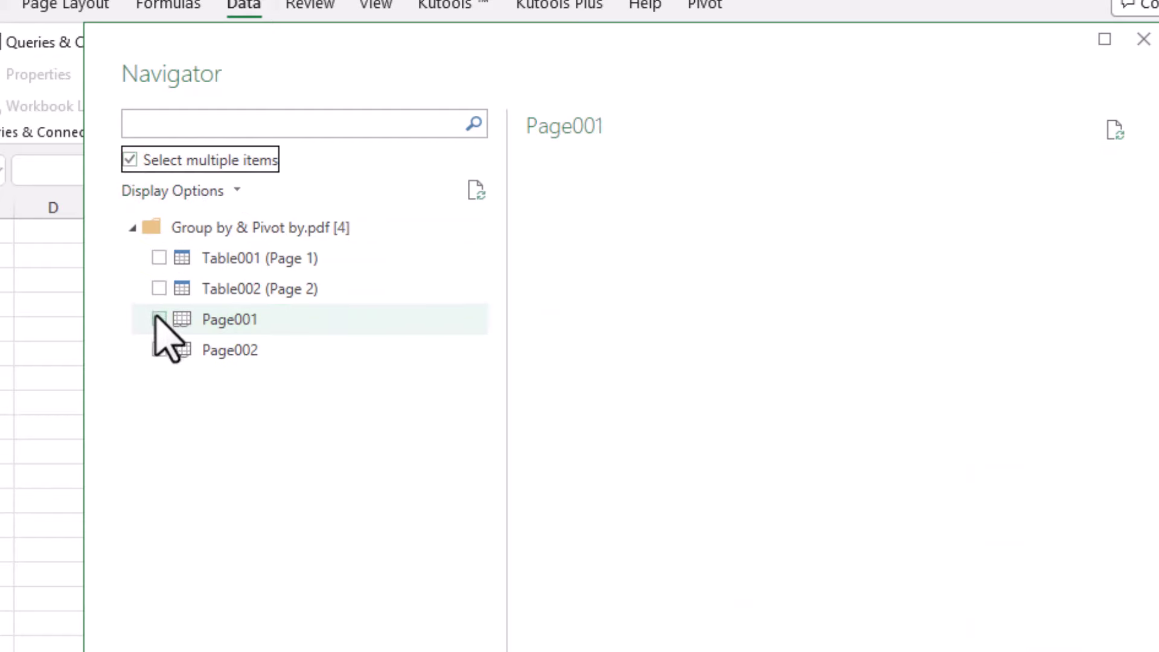
click(159, 318)
click(159, 350)
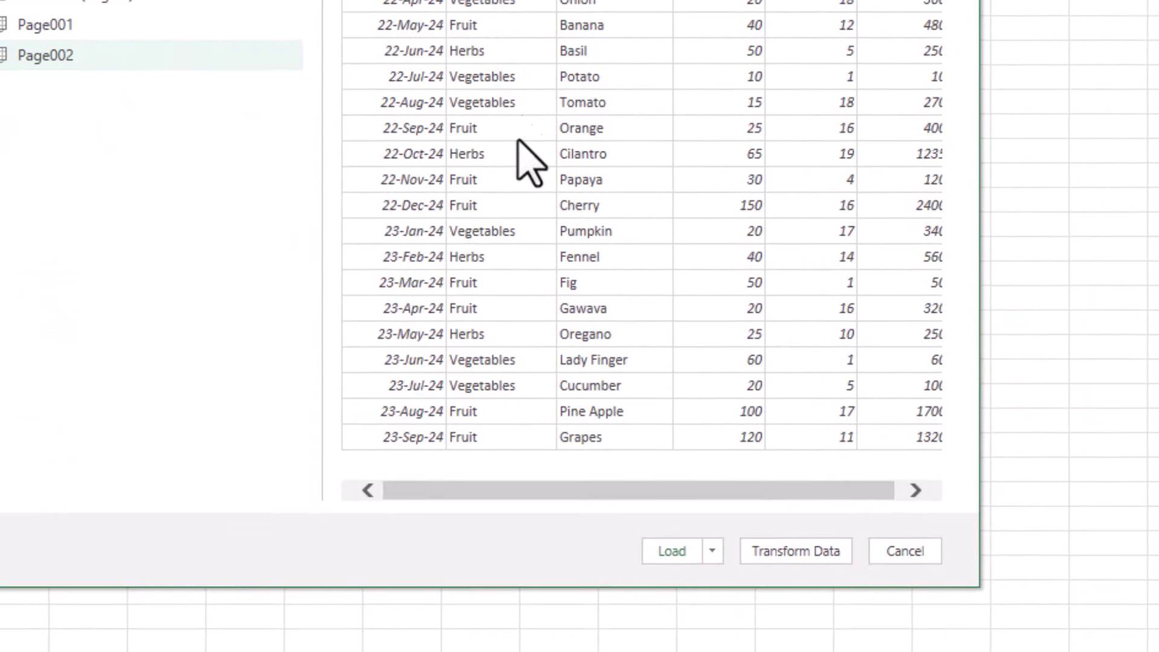
click(712, 553)
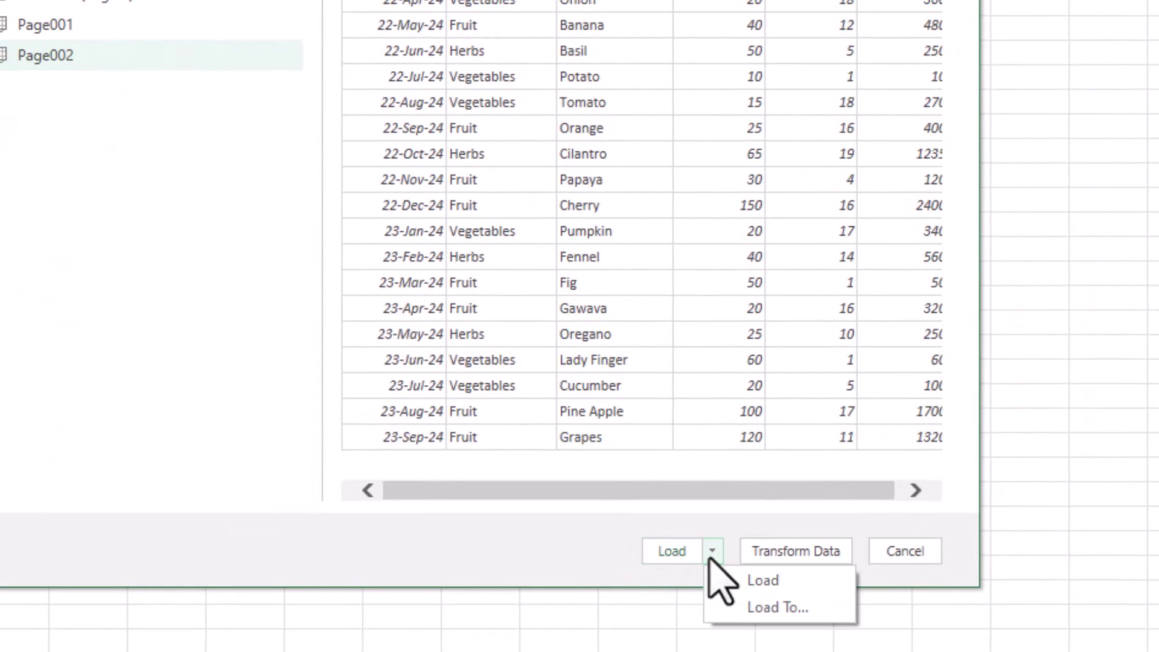
click(775, 608)
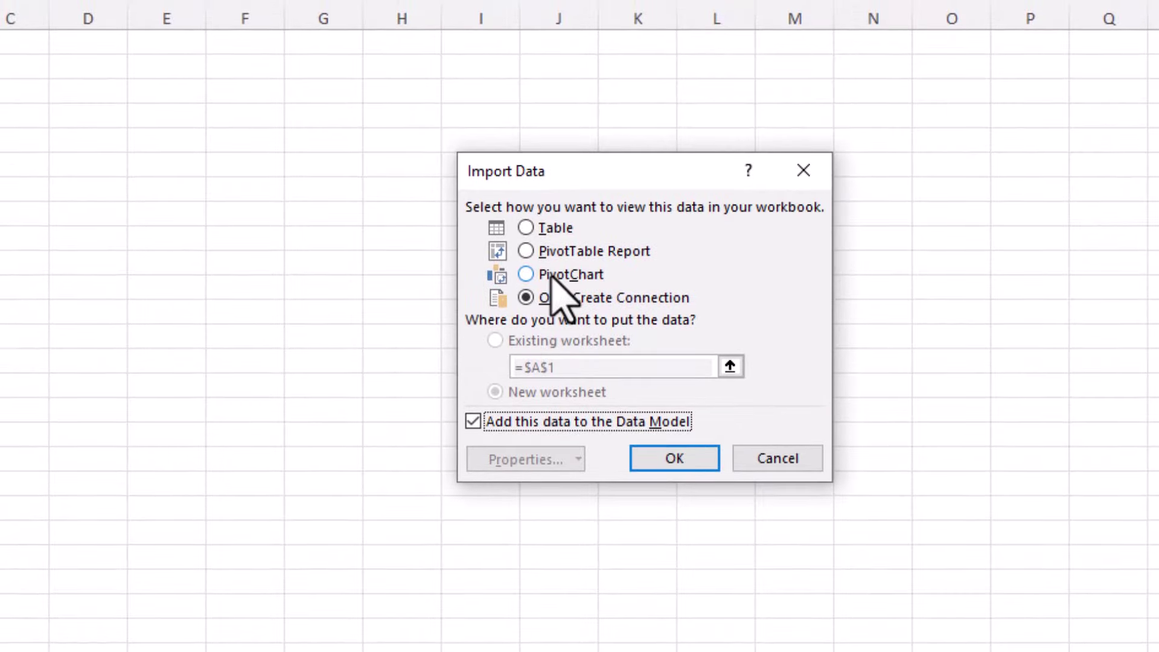
- Load Page001 and Page002 as Tables on a new worksheet and confirm with OK
click(526, 228)
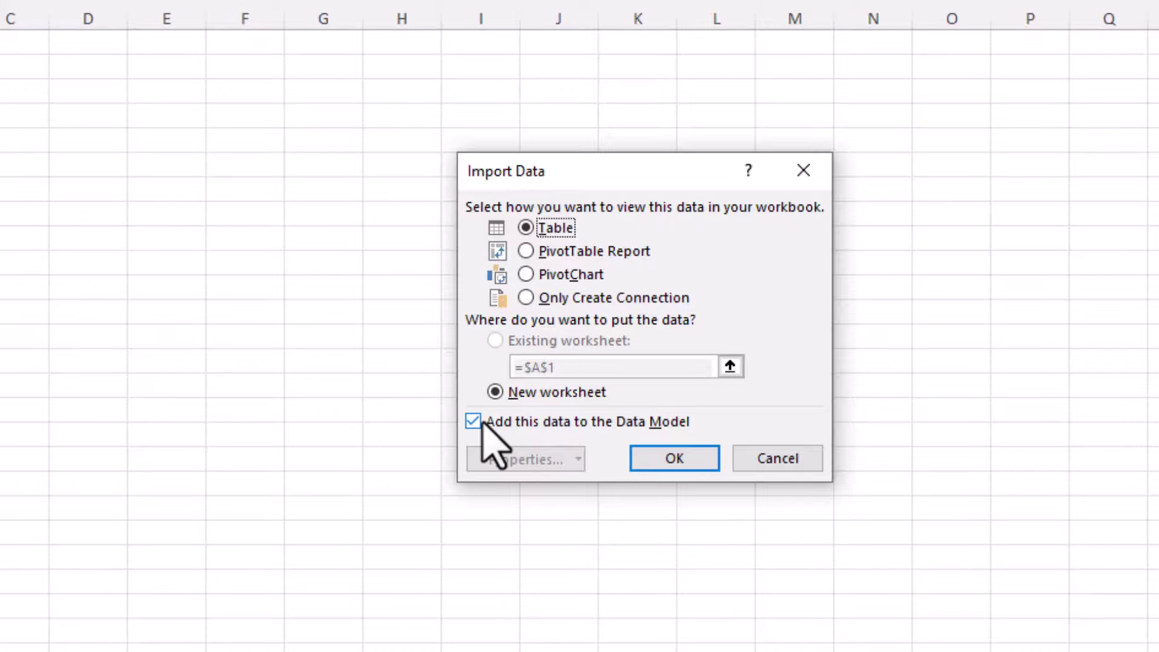
click(674, 457)
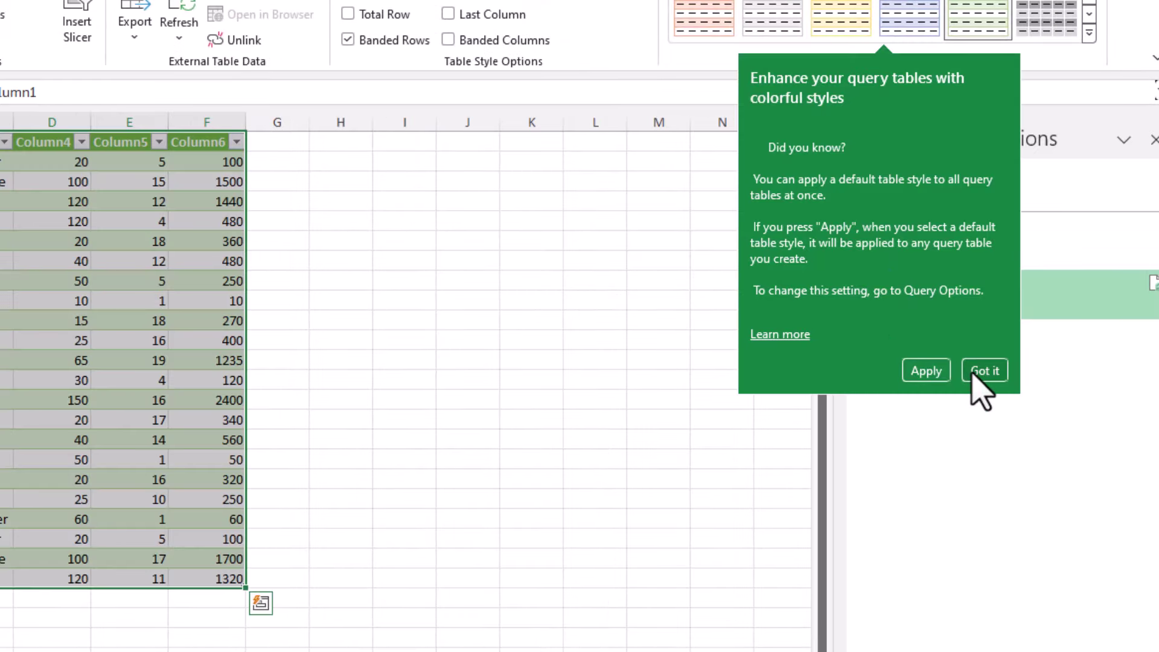
- Dismiss the table-style tip and compare the imported Page001 and Page002 sheets and queries
click(972, 372)
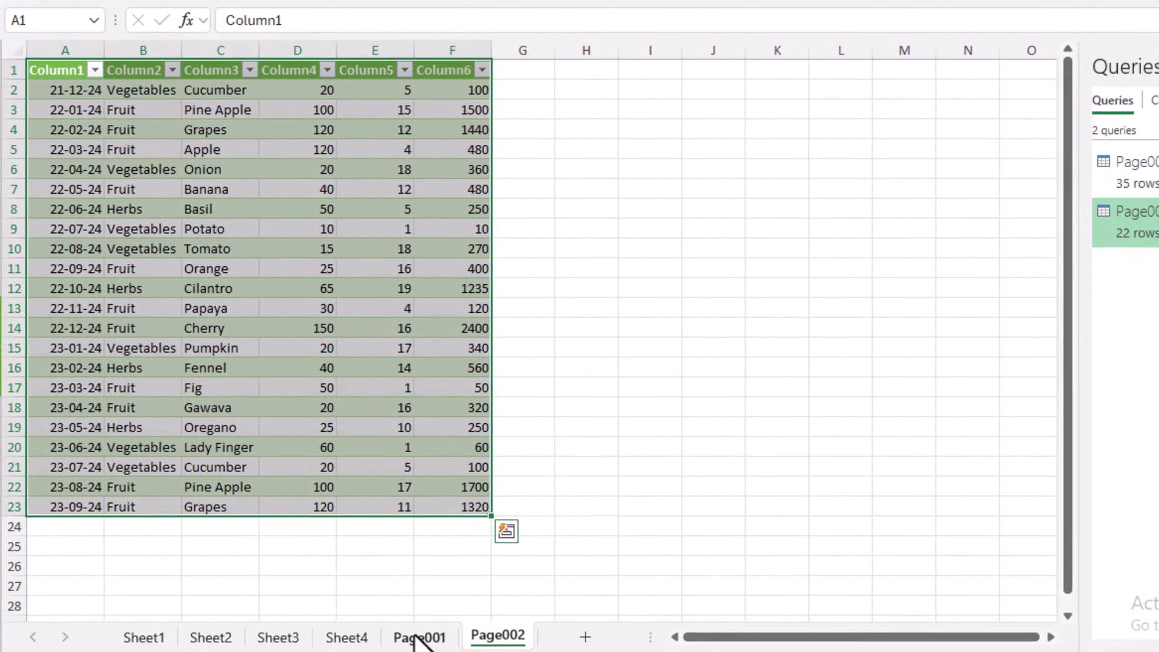
click(422, 627)
scroll(266, 326, down, 4)
scroll(266, 326, up, 4)
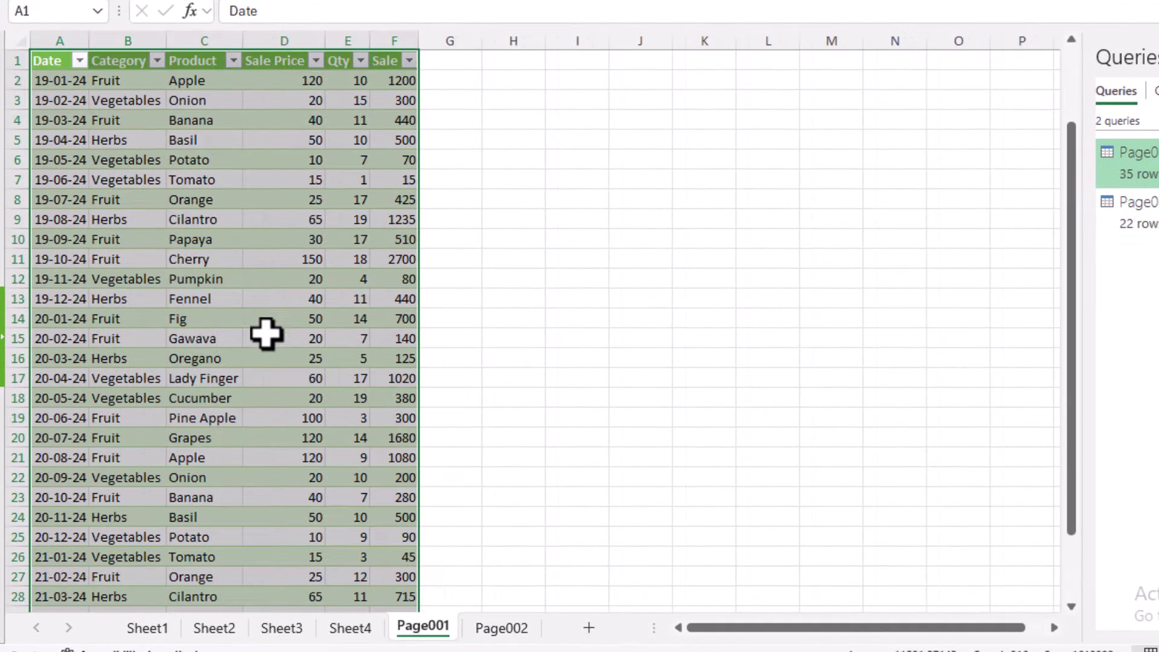
click(518, 626)
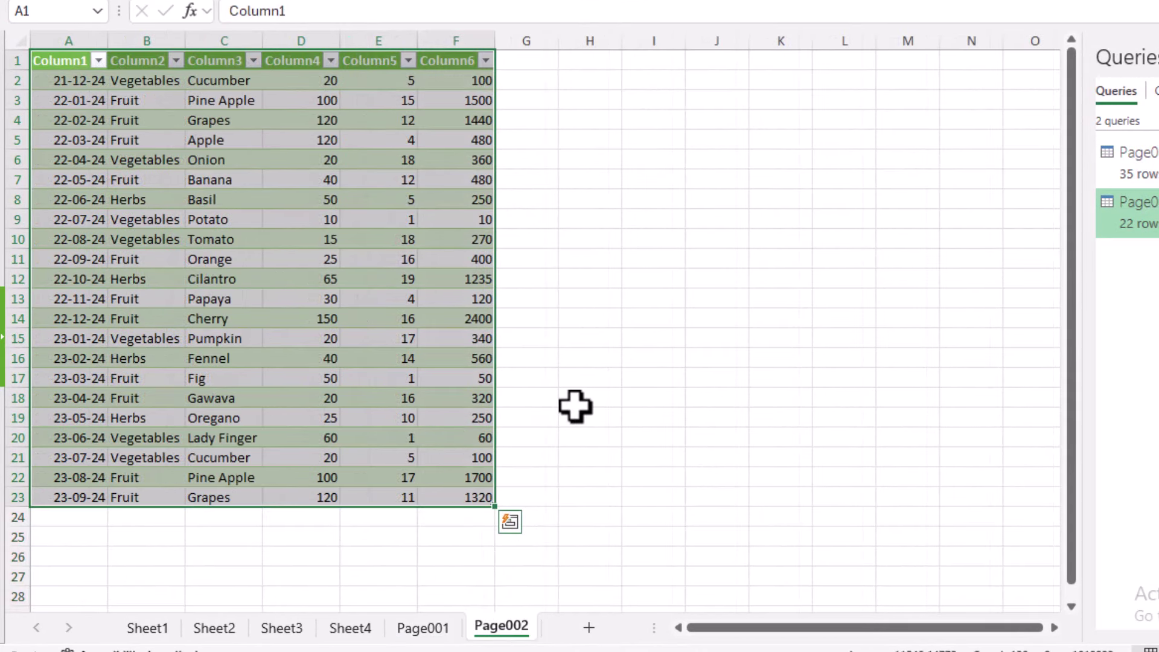
click(575, 404)
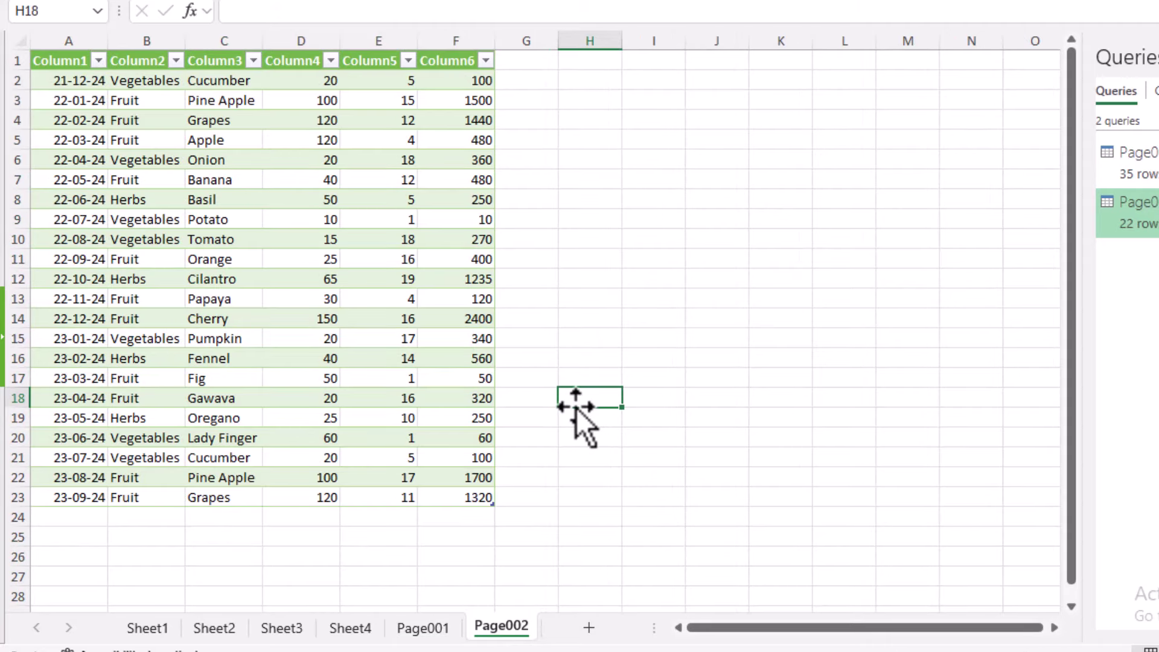
click(438, 628)
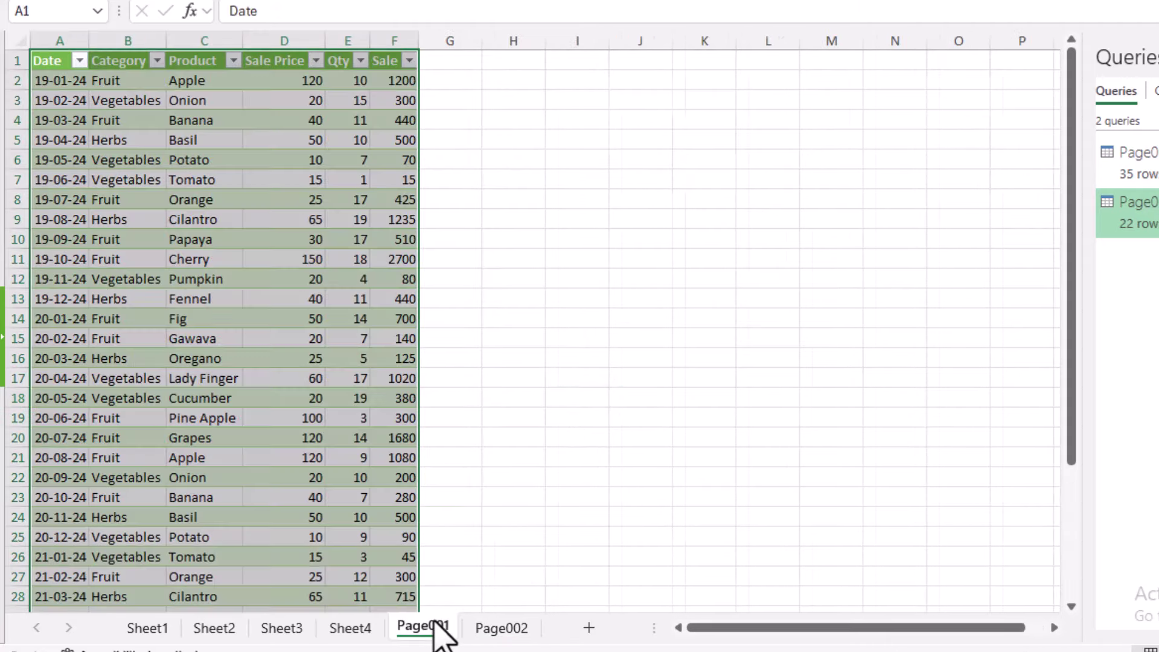
click(490, 631)
click(1132, 211)
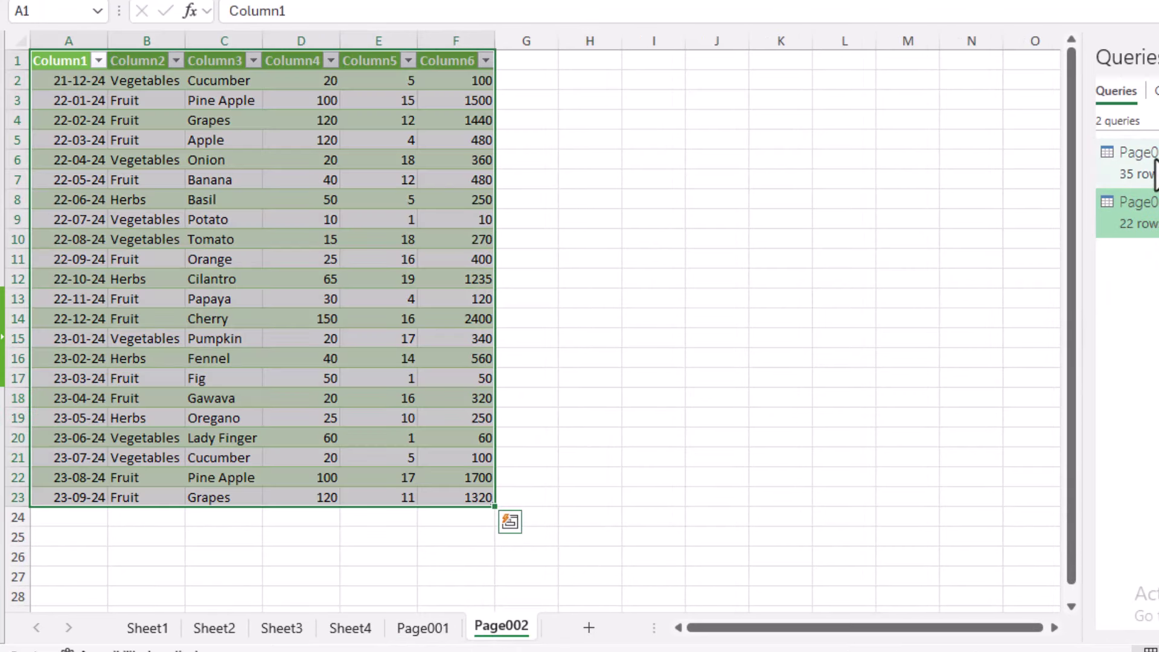
click(1147, 166)
click(1143, 213)
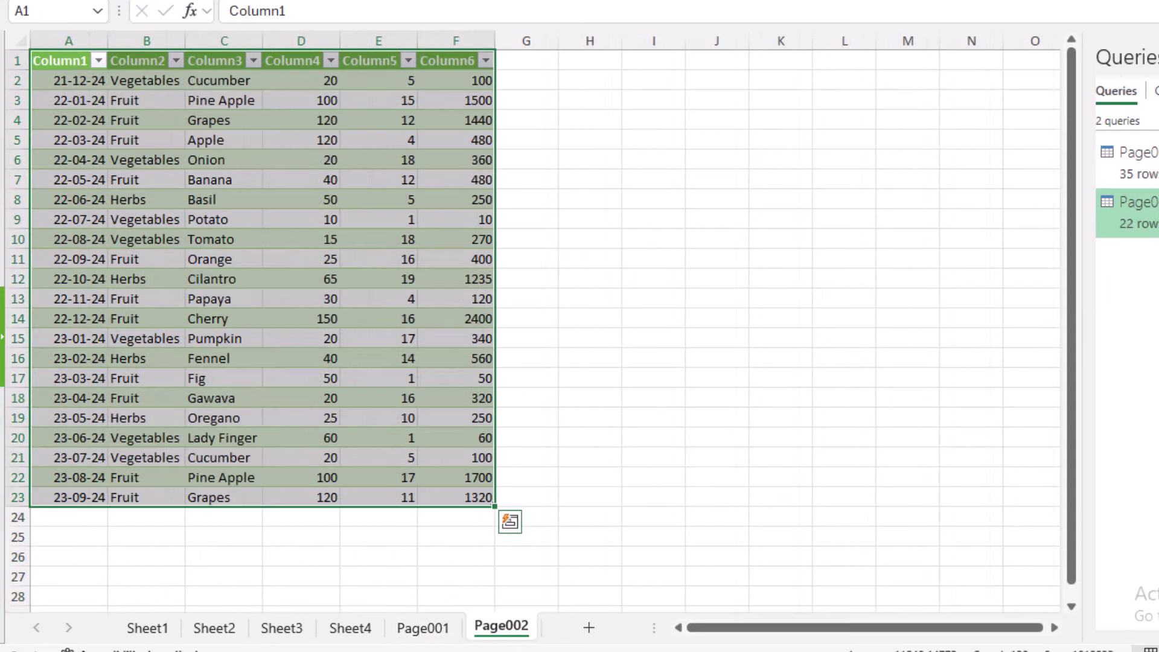
- Close the Queries pane and deselect the table by clicking an empty cell
drag(682, 284, 784, 321)
click(778, 319)
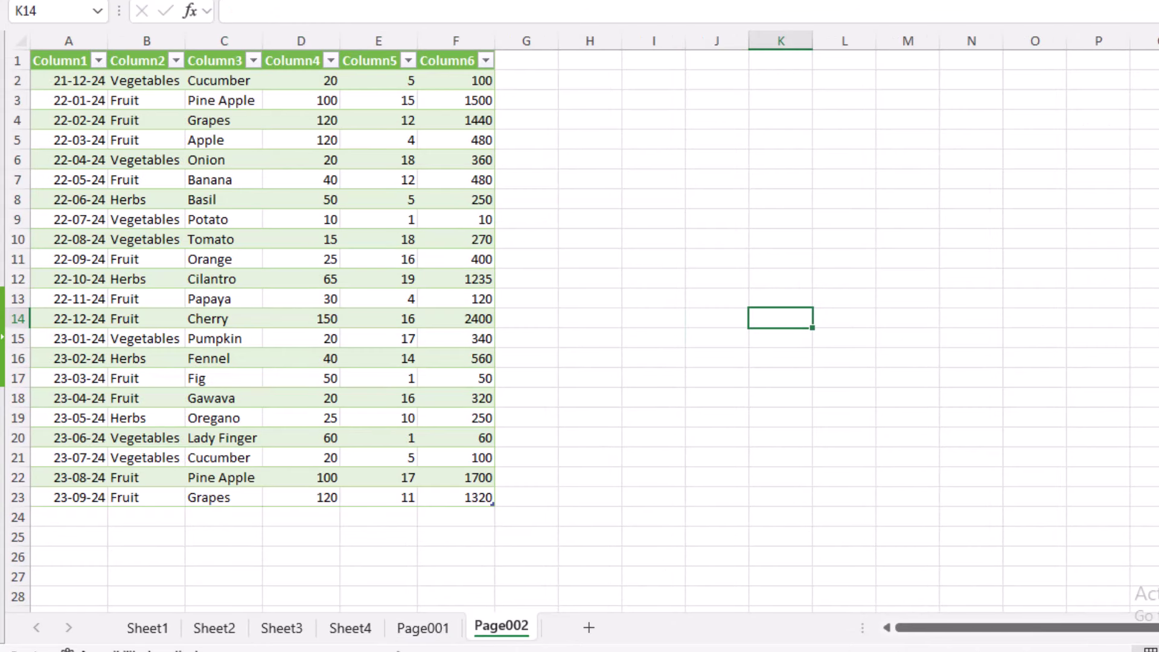
click(437, 637)
click(501, 637)
click(548, 485)
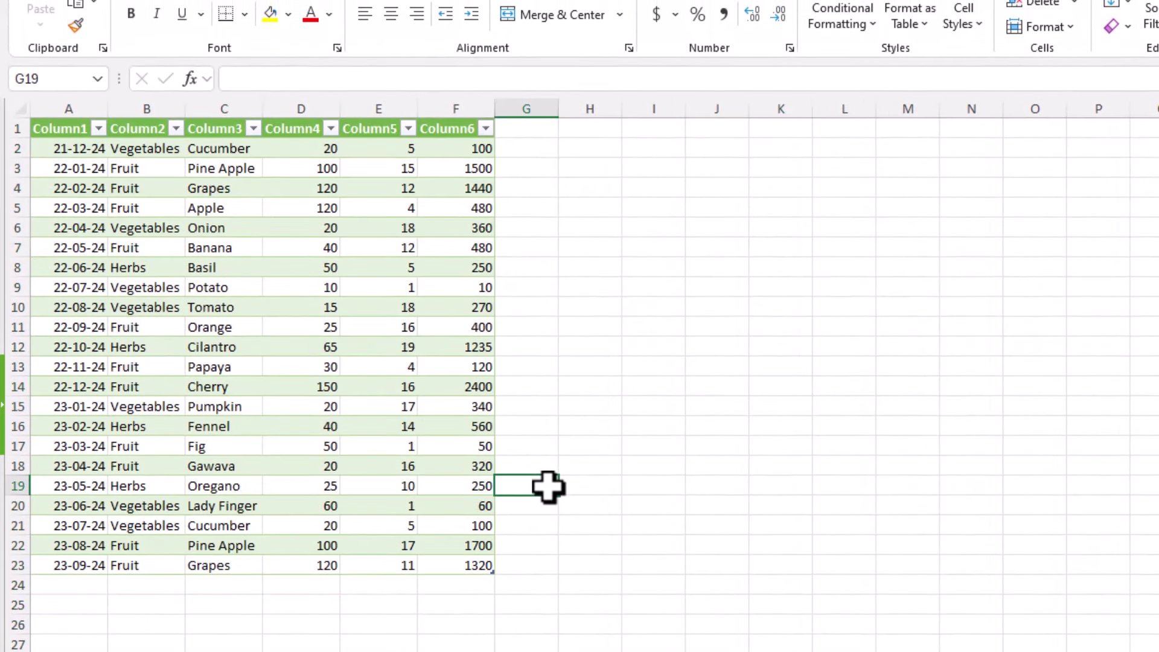